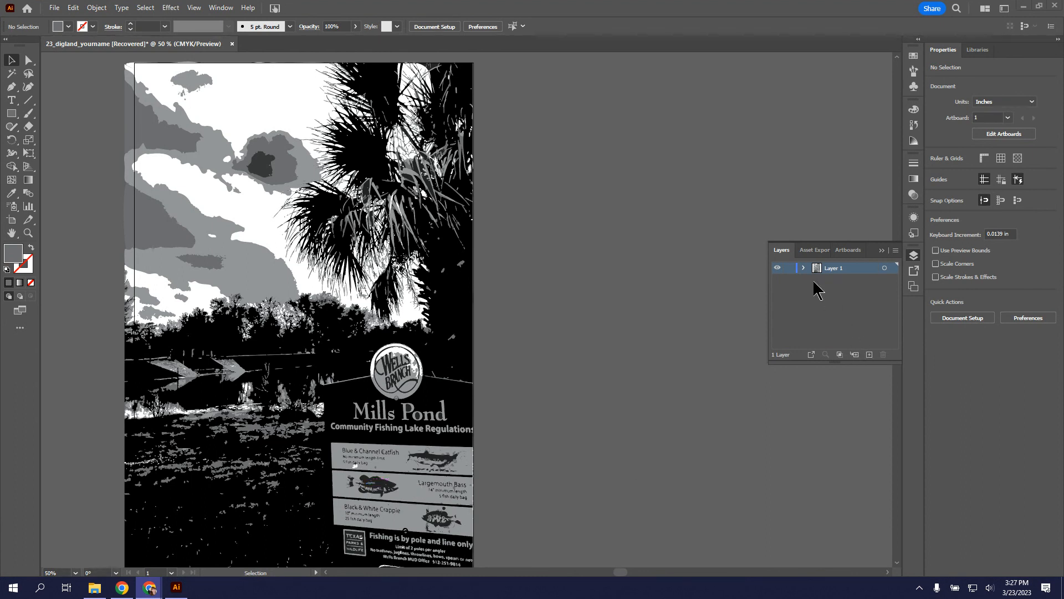
Step: Rename Layer 1, which holds the traced landscape, as "original"
double_click(835, 268)
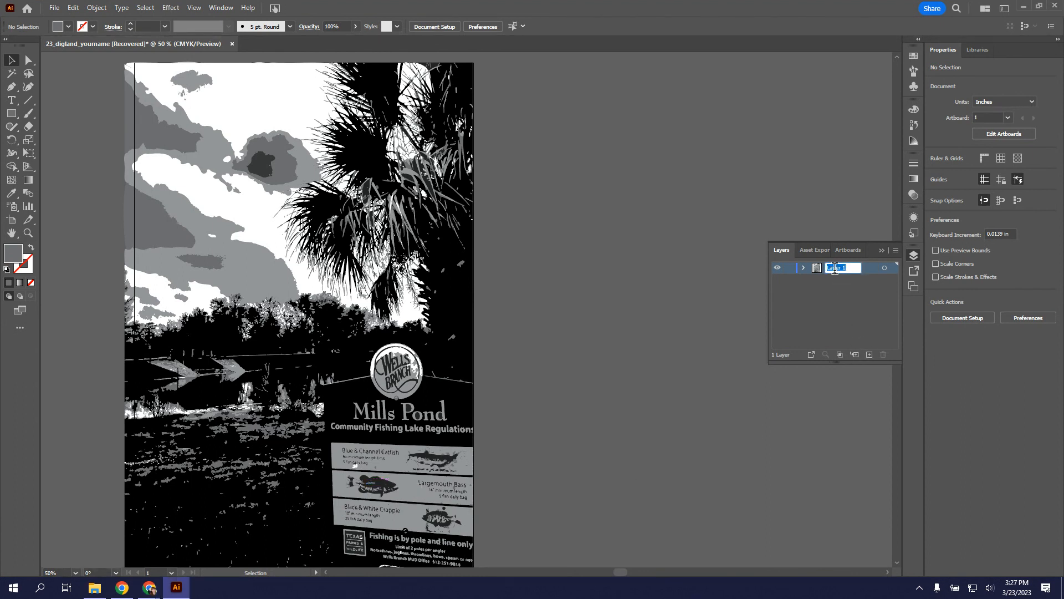
text(c)
key(Return)
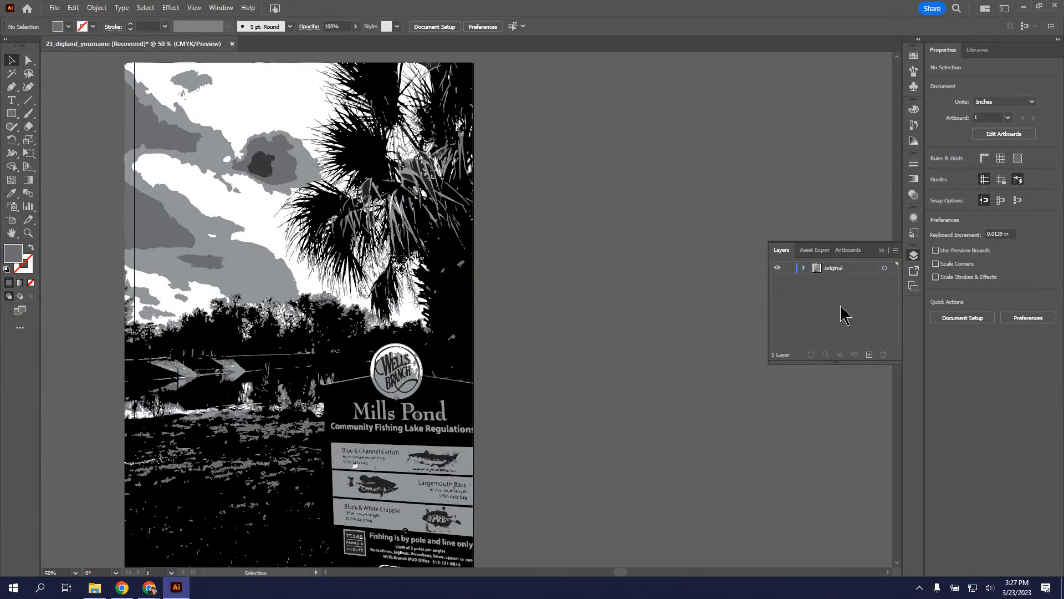
Step: Create a new layer above the original layer and name it "color"
click(869, 354)
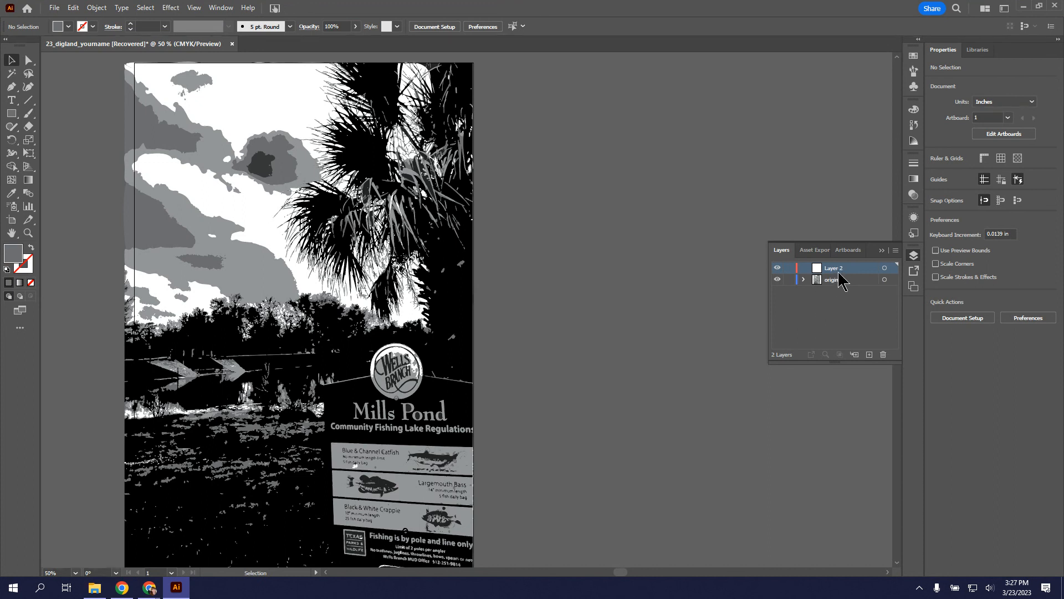
double_click(837, 268)
text(co)
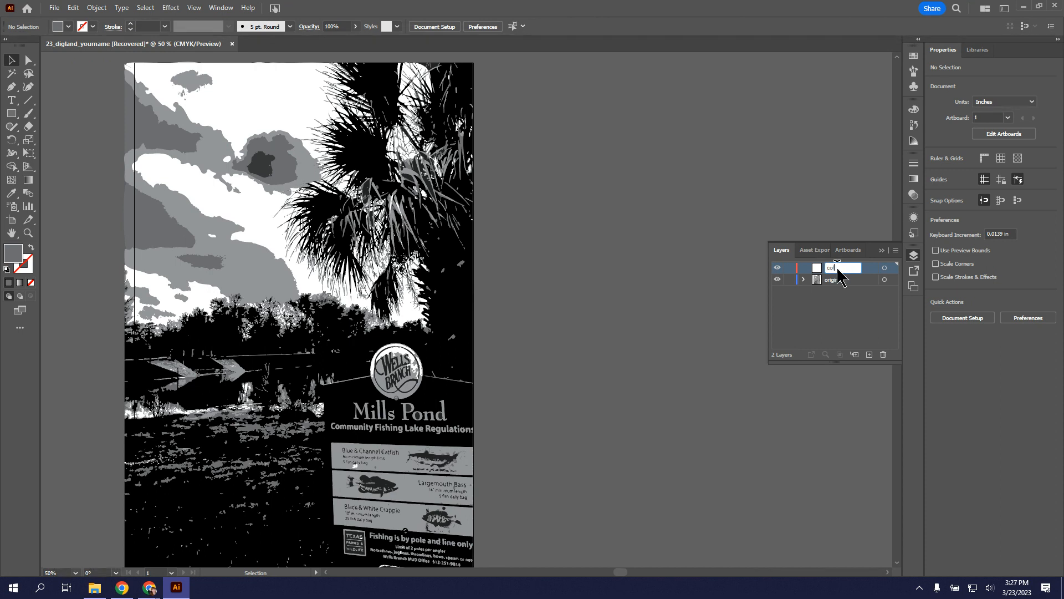
text(lor)
click(867, 313)
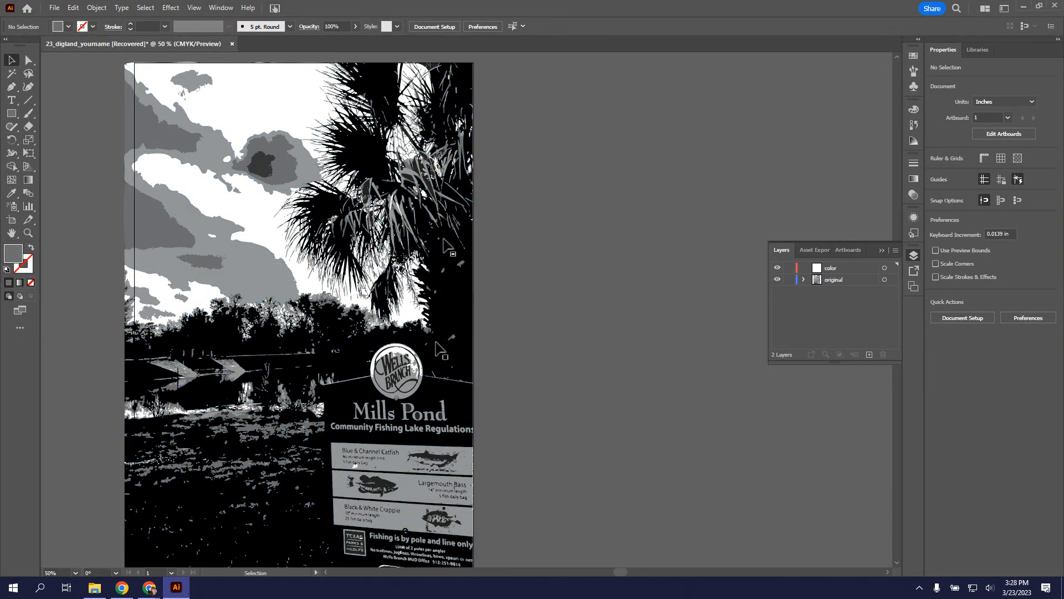
click(249, 276)
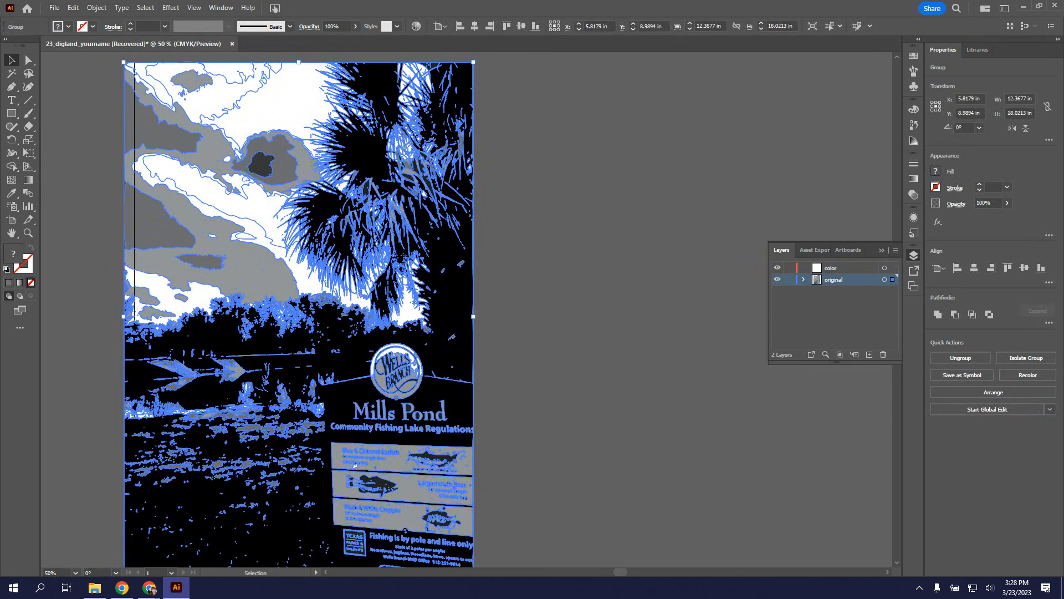
double_click(249, 275)
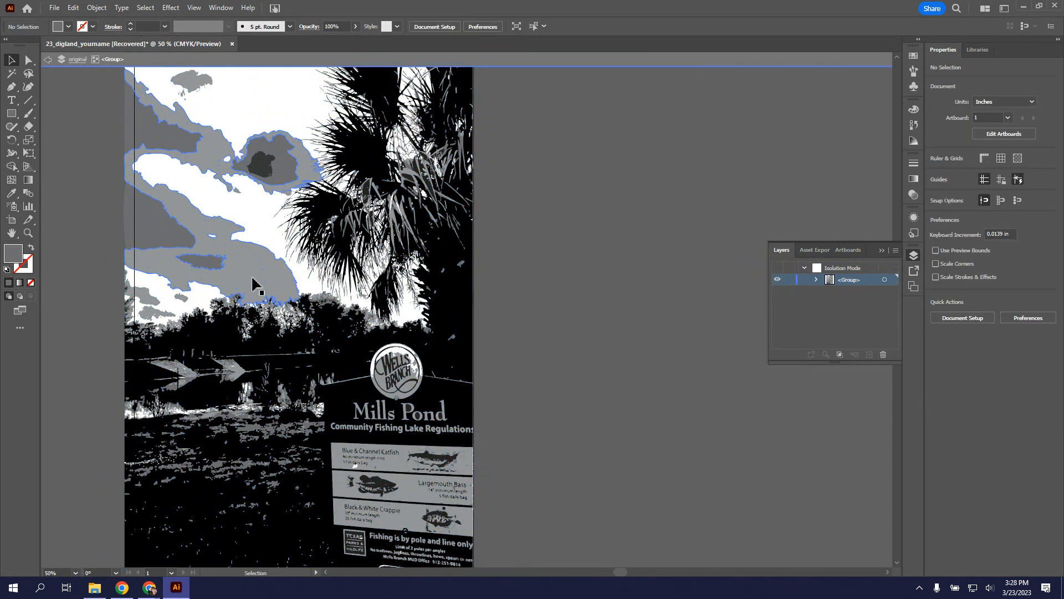
click(253, 284)
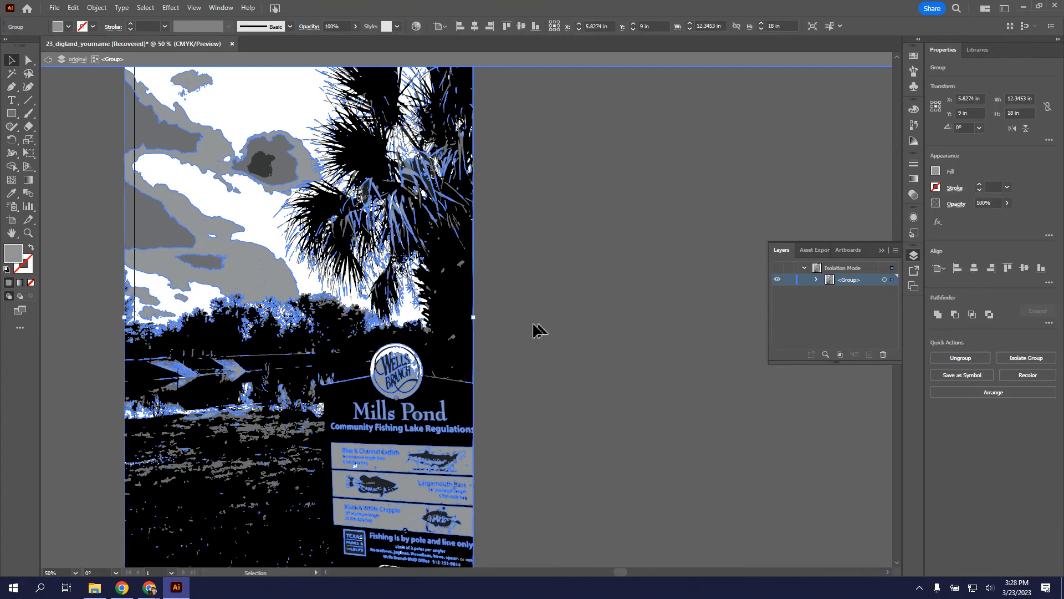
double_click(248, 273)
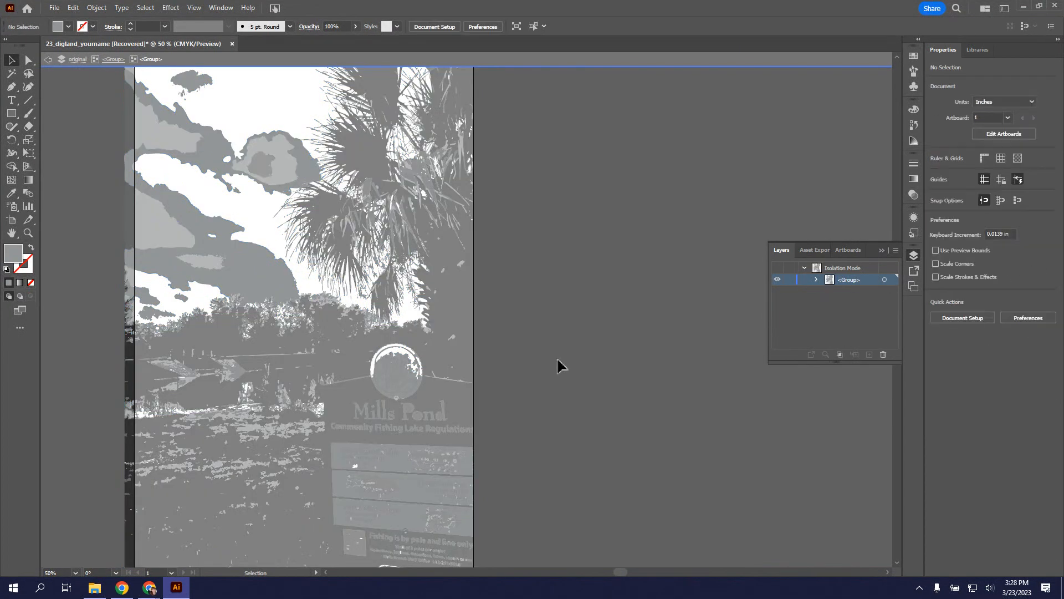
double_click(557, 363)
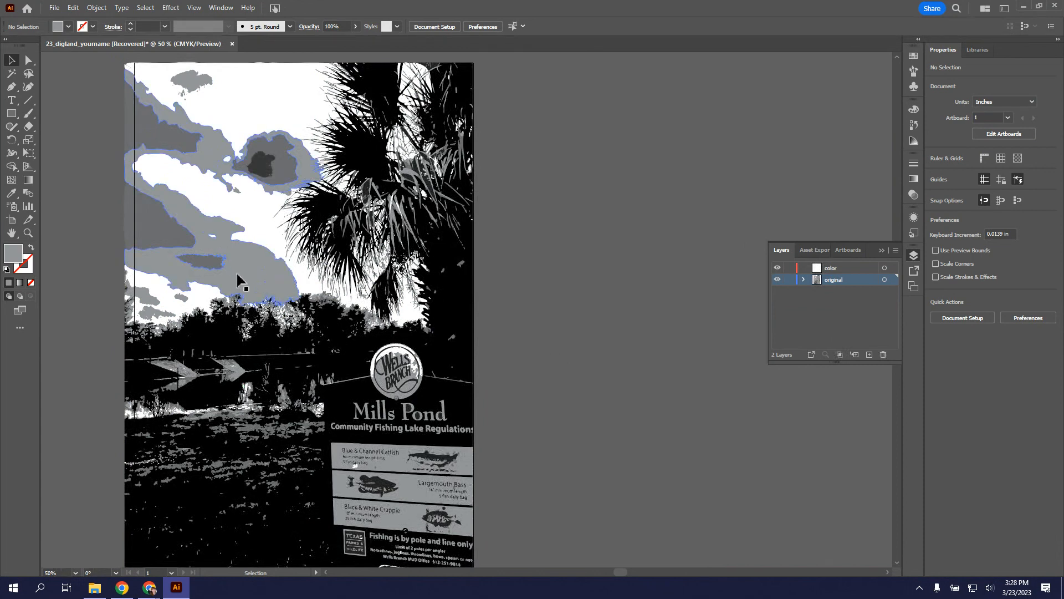
Step: Isolate the traced artwork group and ungroup the nested group containing the light gray cloud shapes
double_click(252, 275)
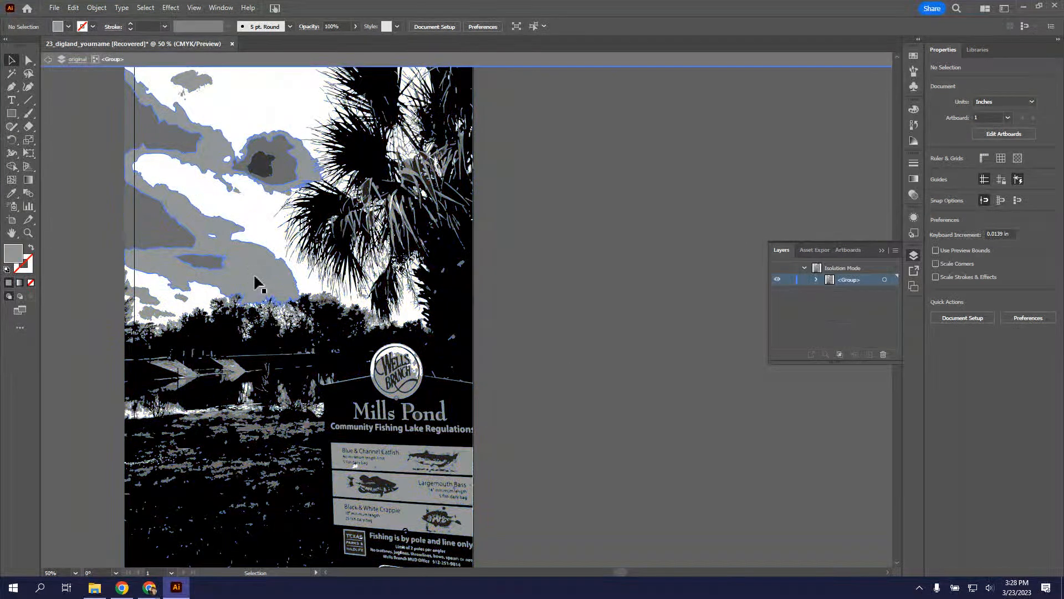
key(ctrl+a)
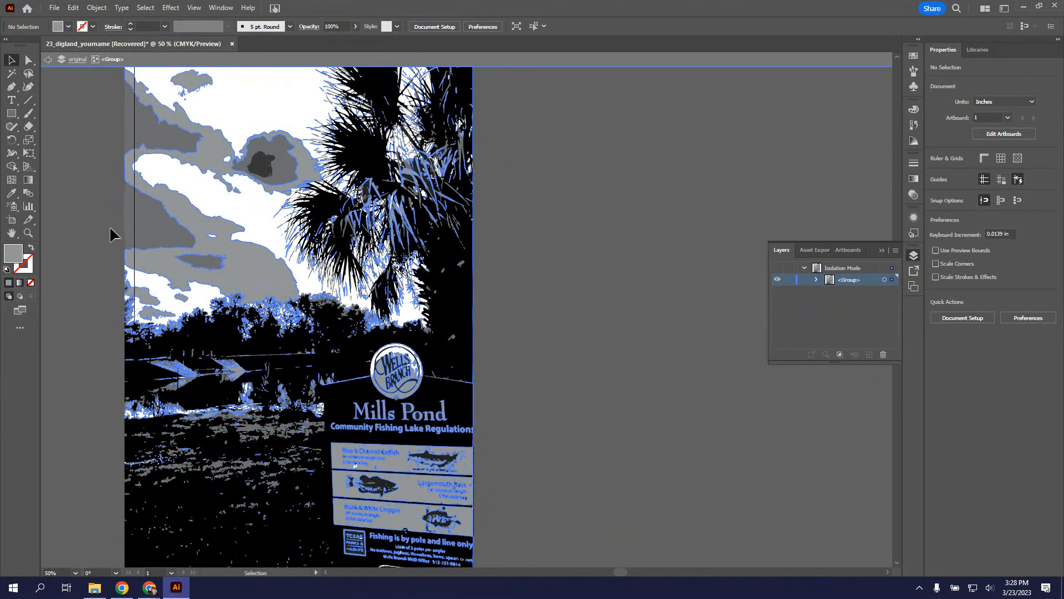
key(ctrl+a)
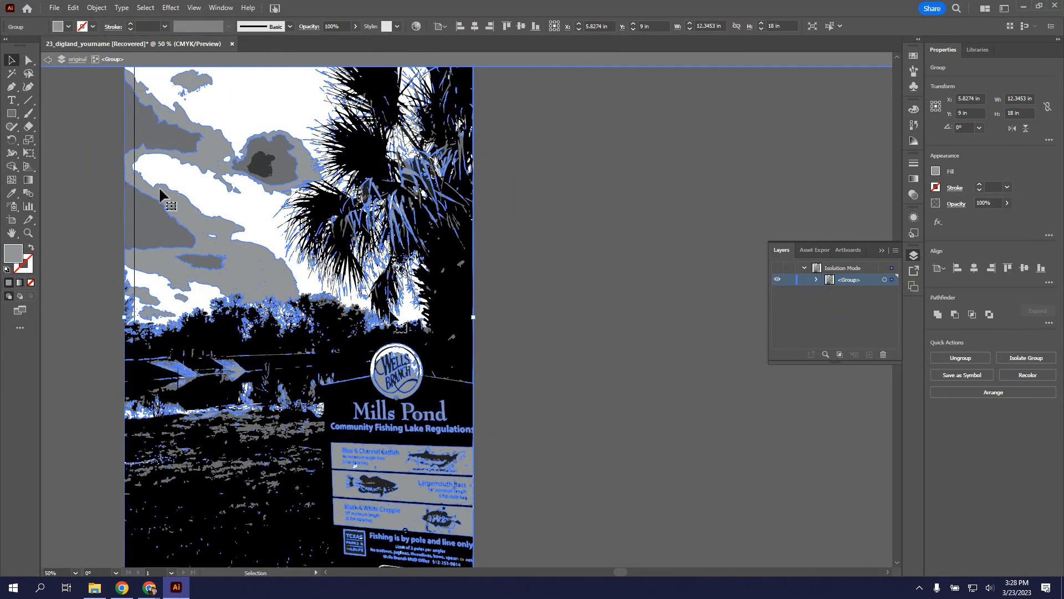
click(965, 361)
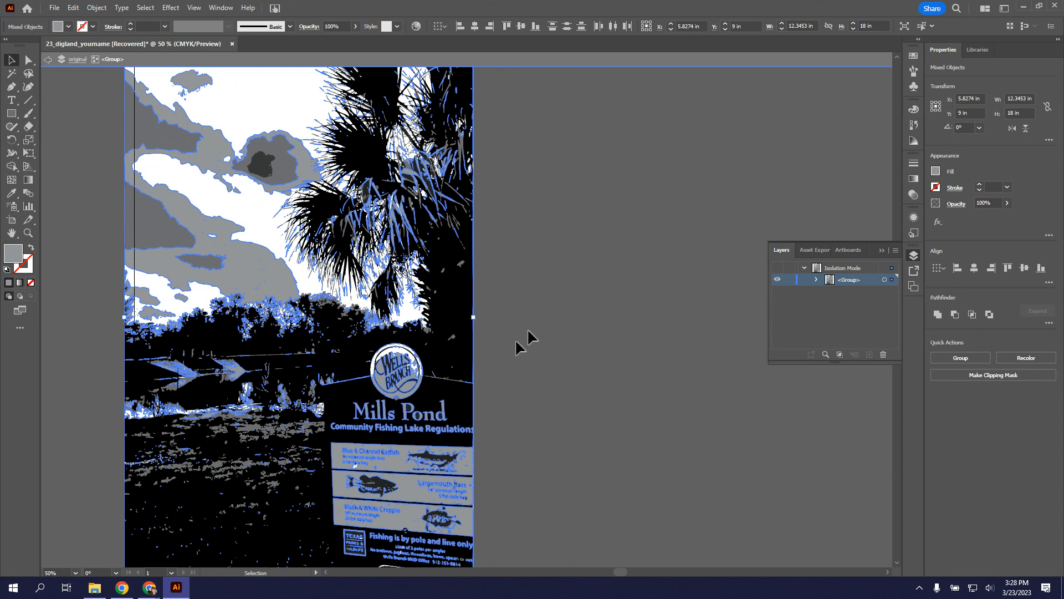
click(497, 335)
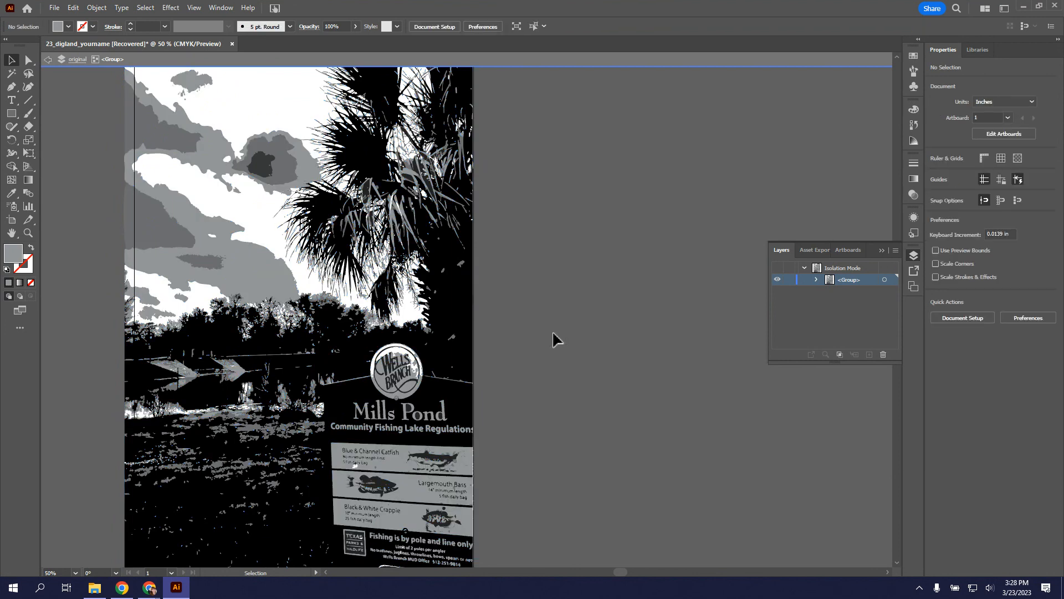
Step: Copy the large light gray cloud compound path and exit isolation mode
double_click(246, 282)
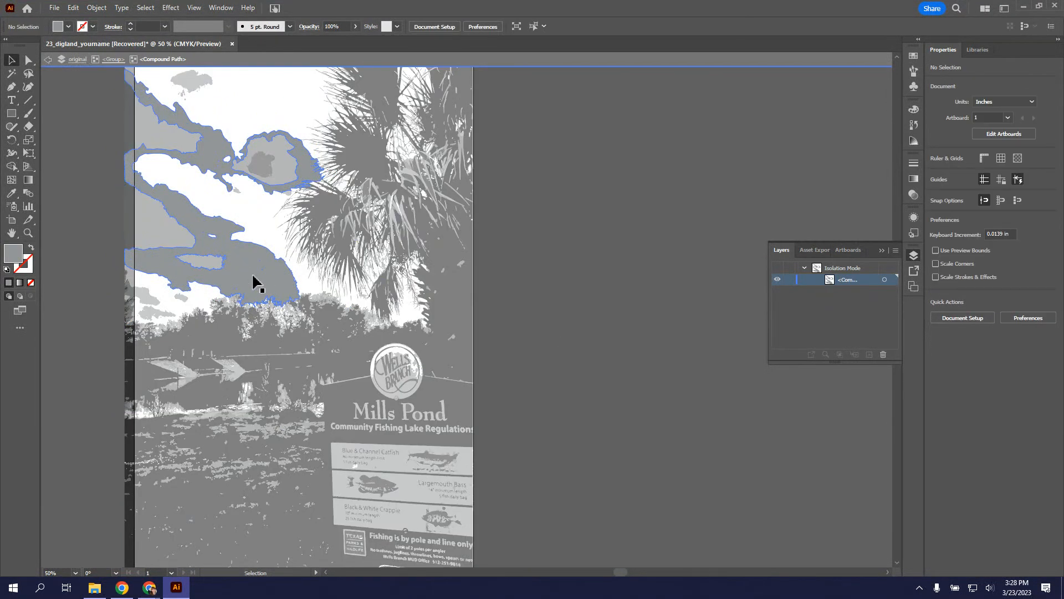
click(254, 282)
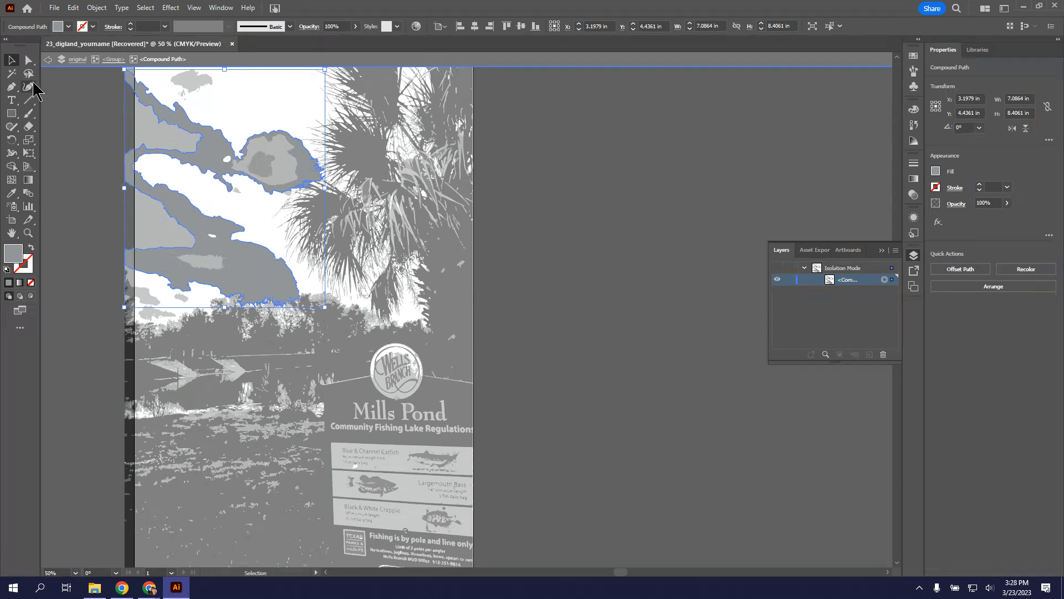
click(72, 7)
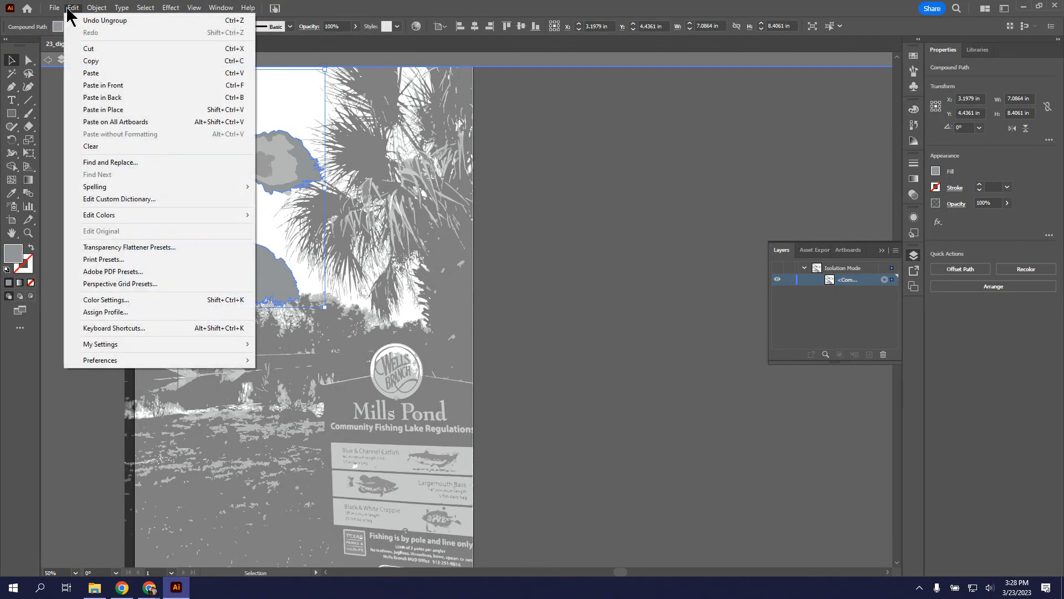
click(97, 61)
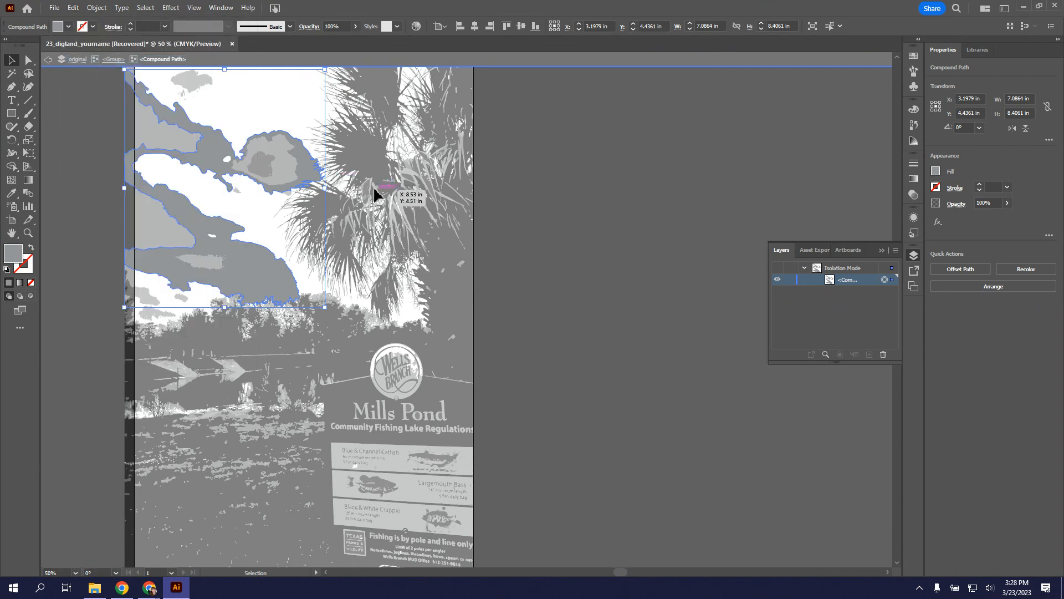
double_click(568, 272)
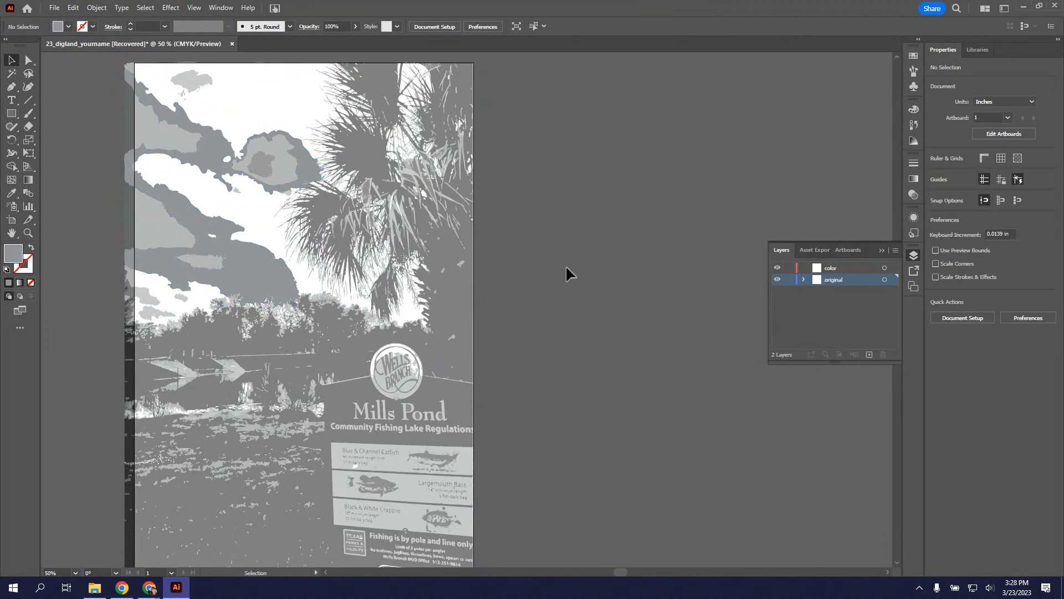
Step: Paste the copied cloud shape in place on the color layer
click(852, 269)
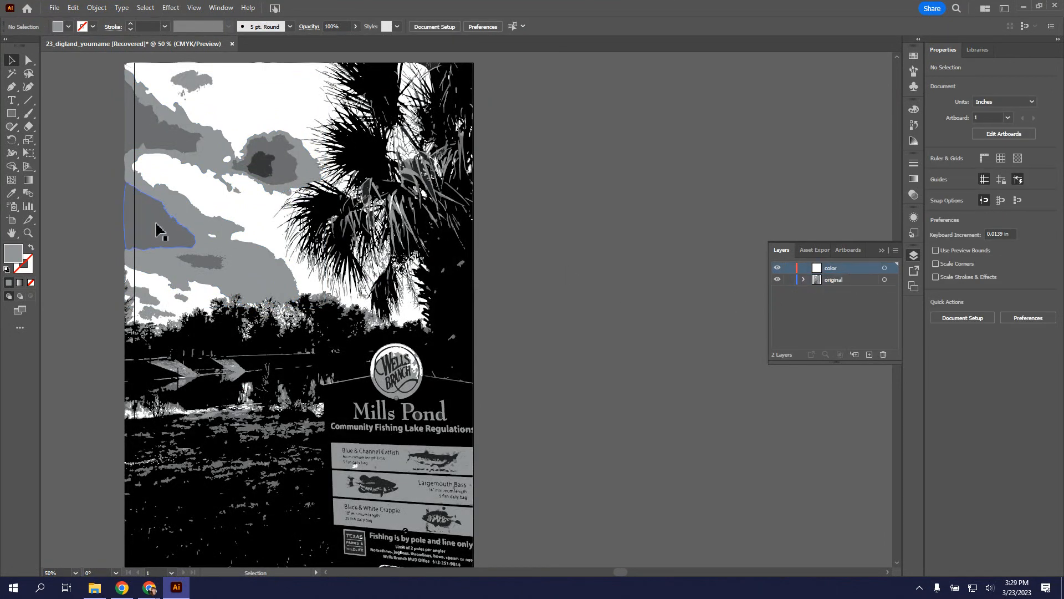
click(71, 8)
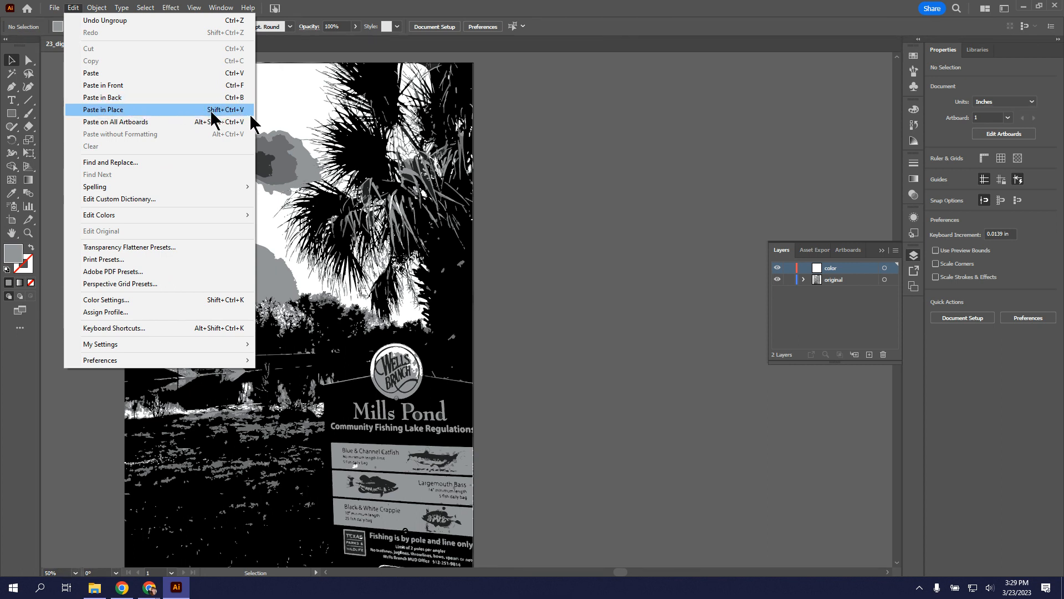
click(244, 108)
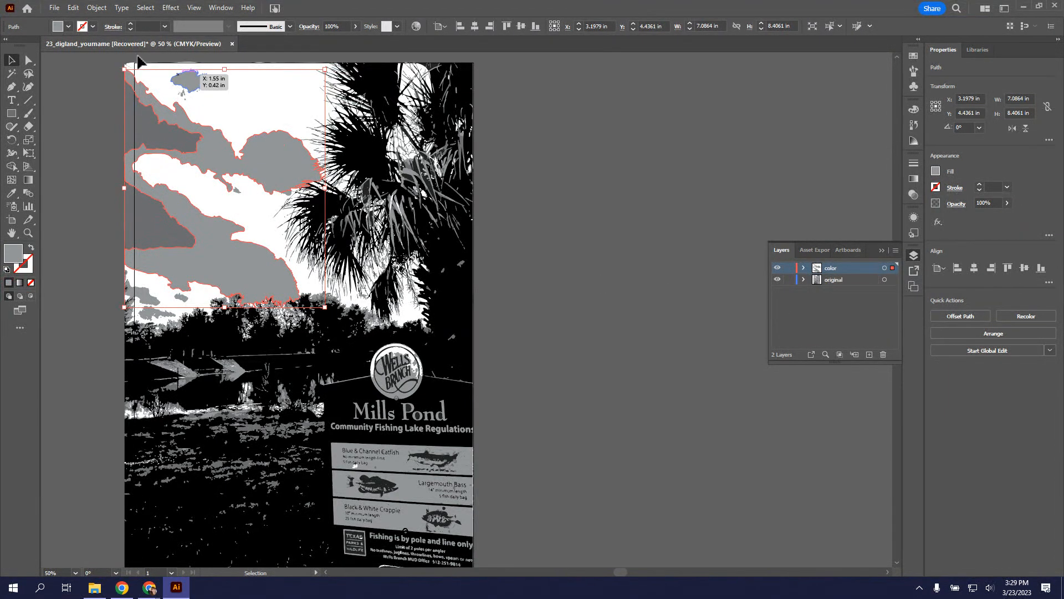
Step: Fill the pasted cloud shape with the magenta swatch after trying the light blue one
click(69, 26)
click(62, 46)
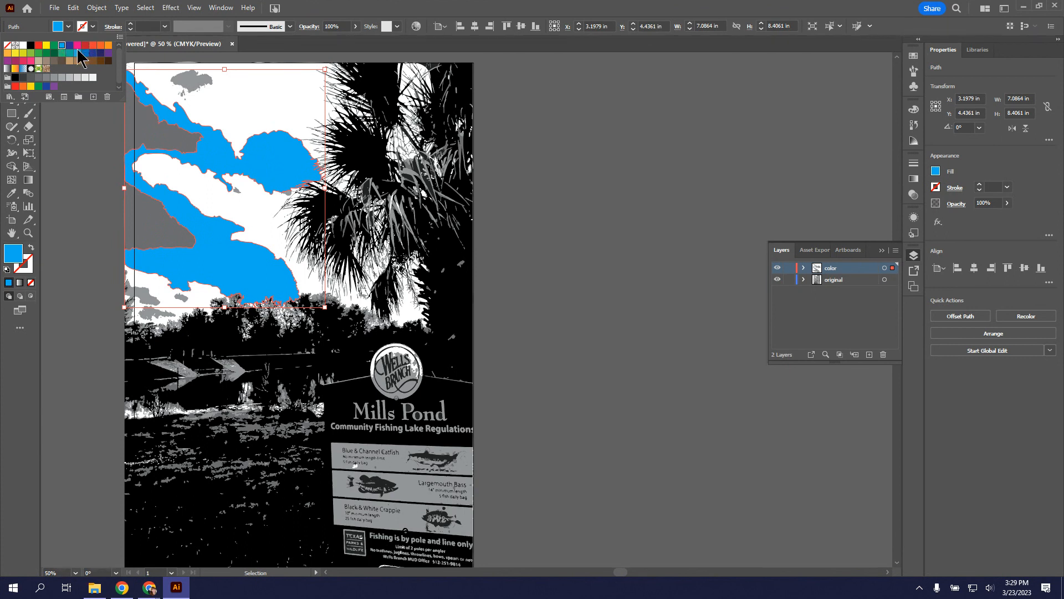
click(77, 46)
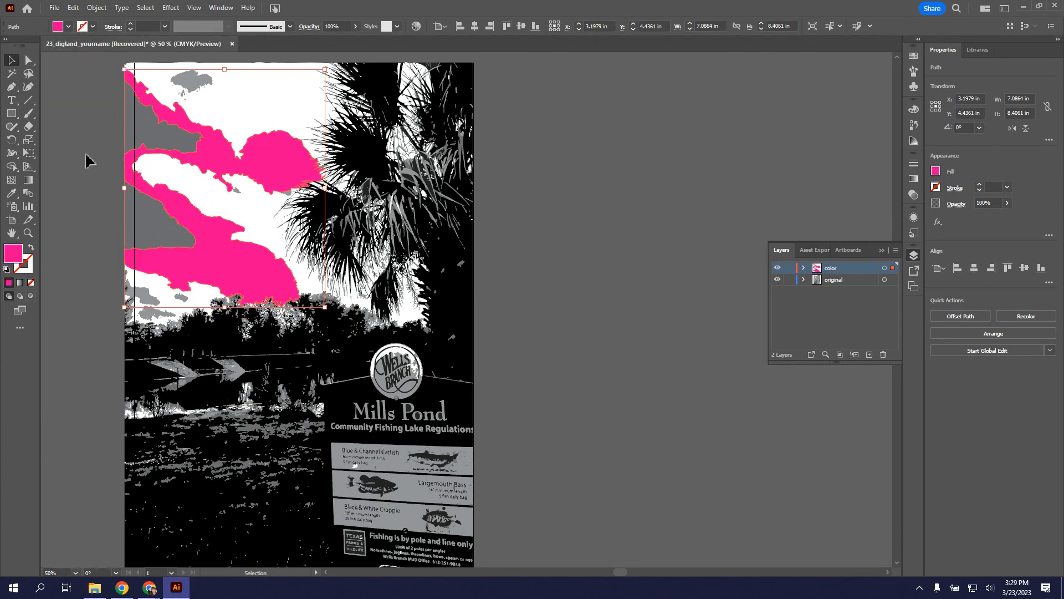
Step: Lighten the pasted cloud's fill to the pink FF52C1 using the Color Picker
double_click(19, 260)
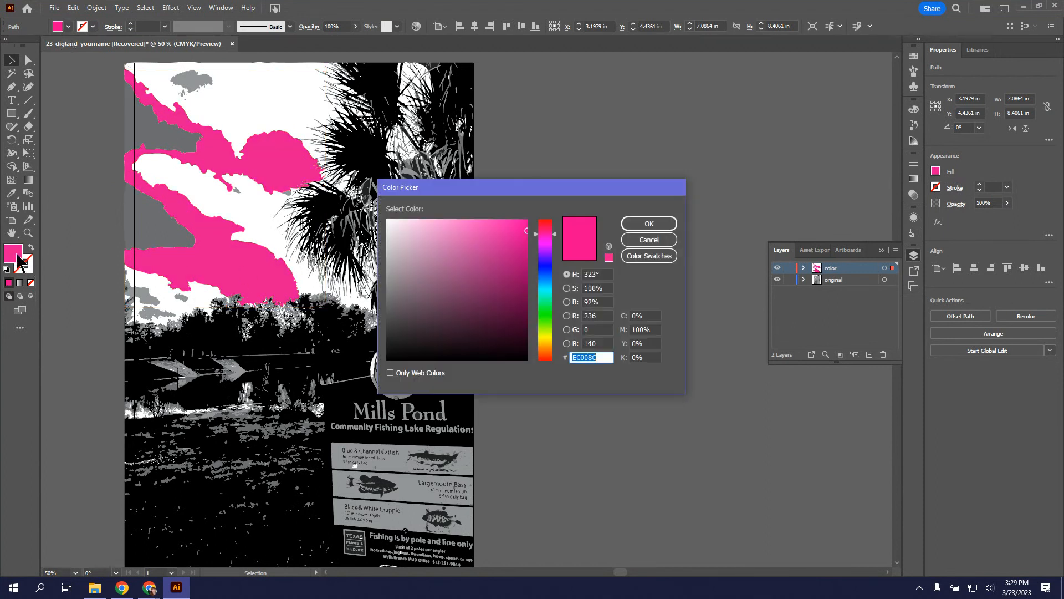
click(492, 234)
mouse_move(492, 235)
mouse_down()
mouse_move(471, 228)
mouse_move(482, 197)
mouse_up()
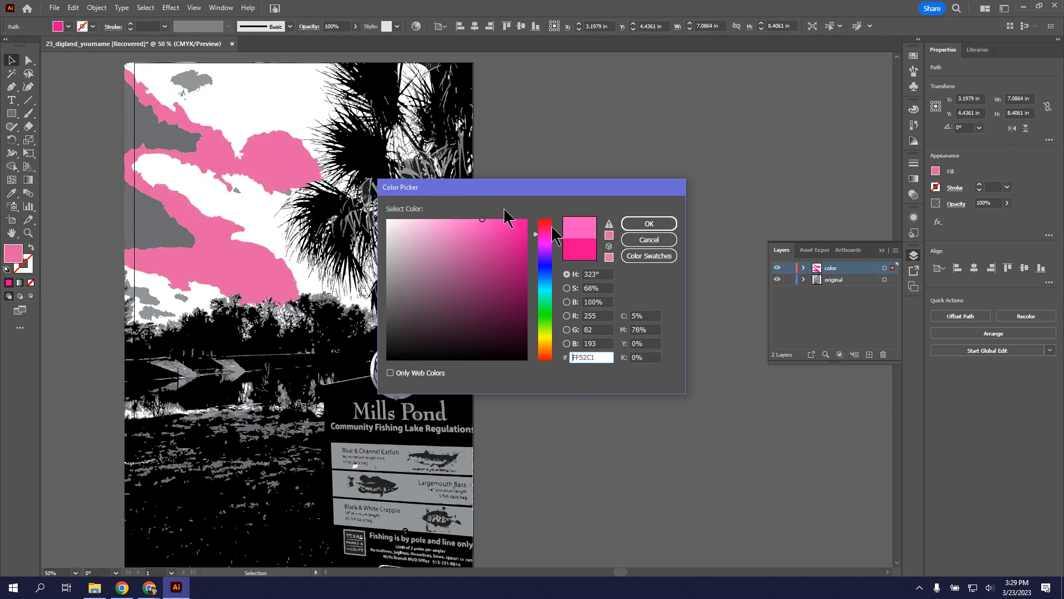
click(647, 225)
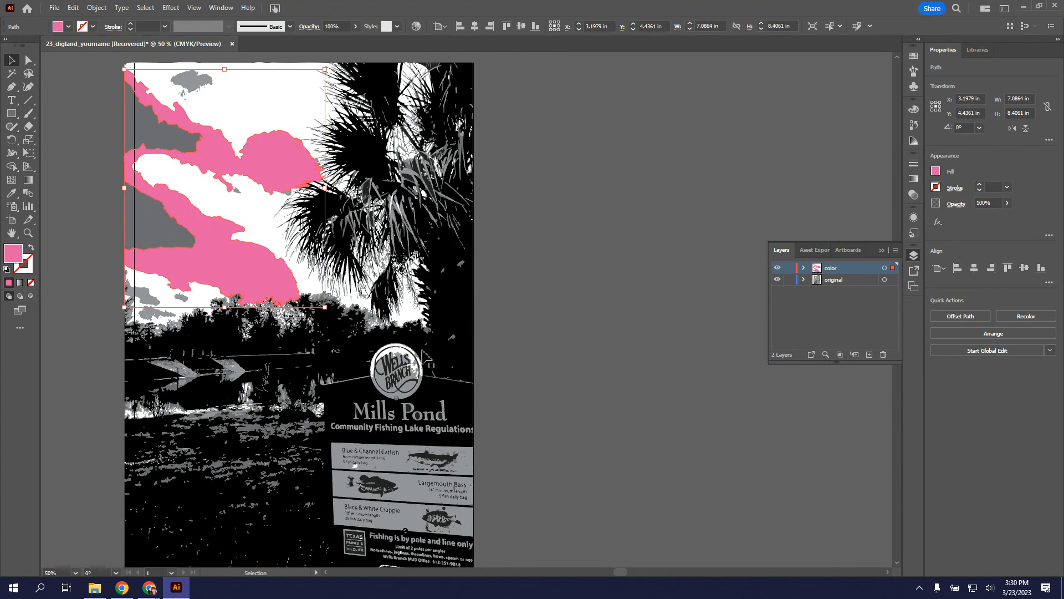
Step: Isolate the traced artwork group on the original layer and ungroup the nested group of dark gray cloud shapes
click(158, 238)
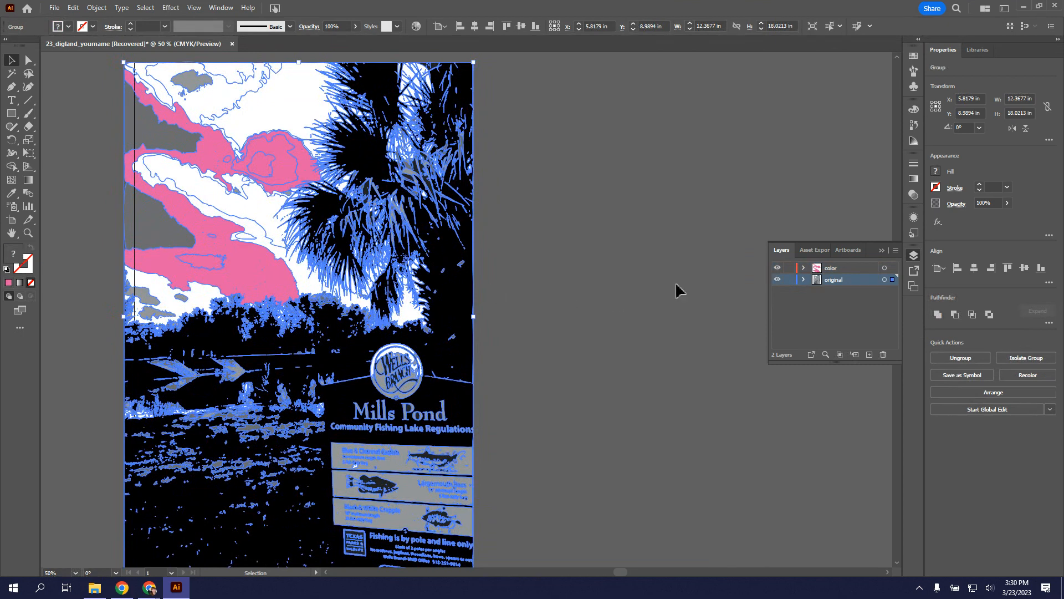
double_click(154, 236)
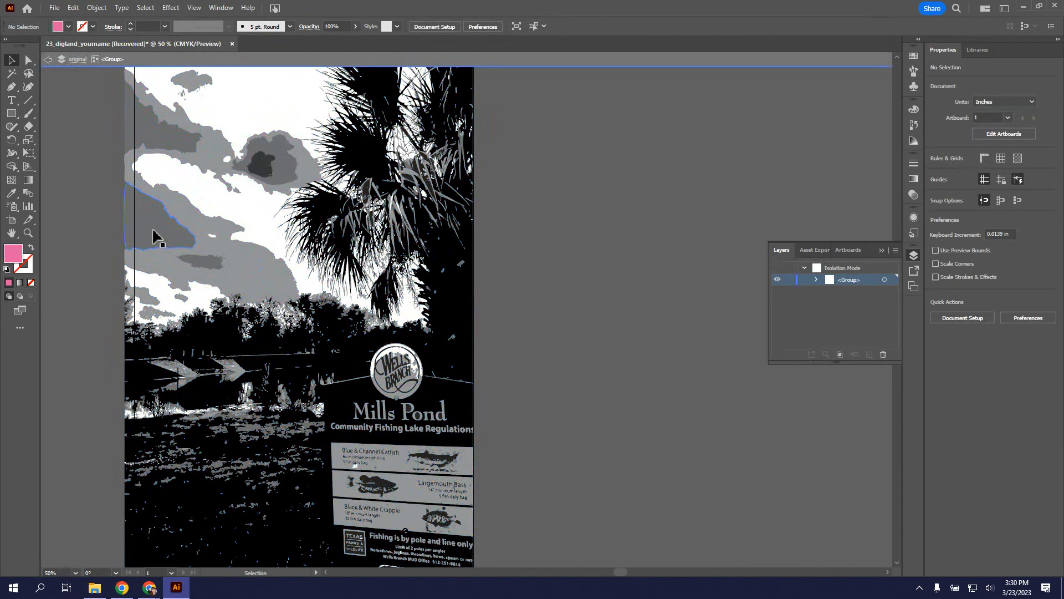
click(153, 235)
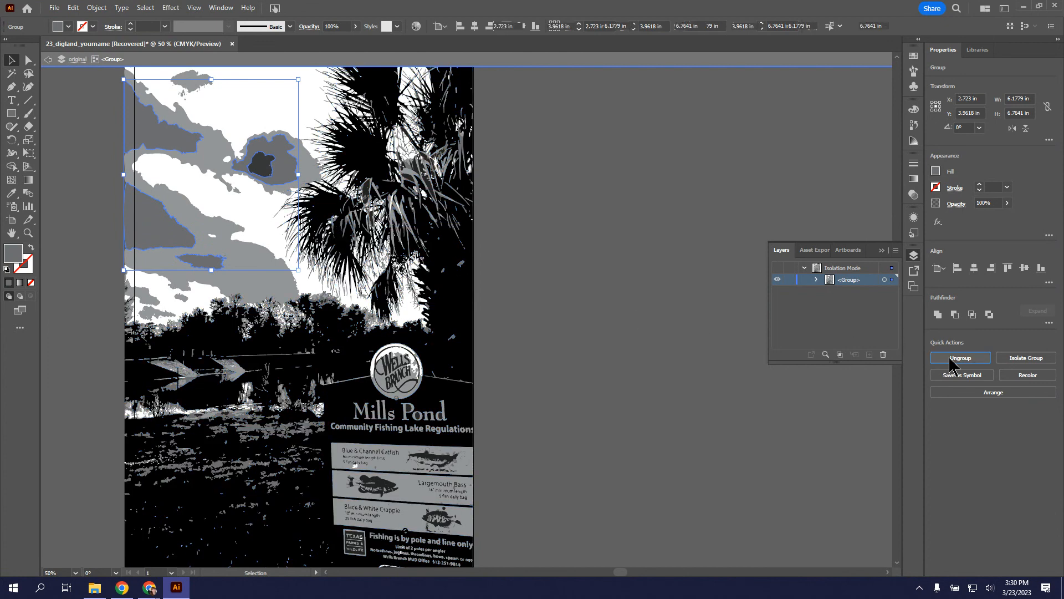
click(100, 287)
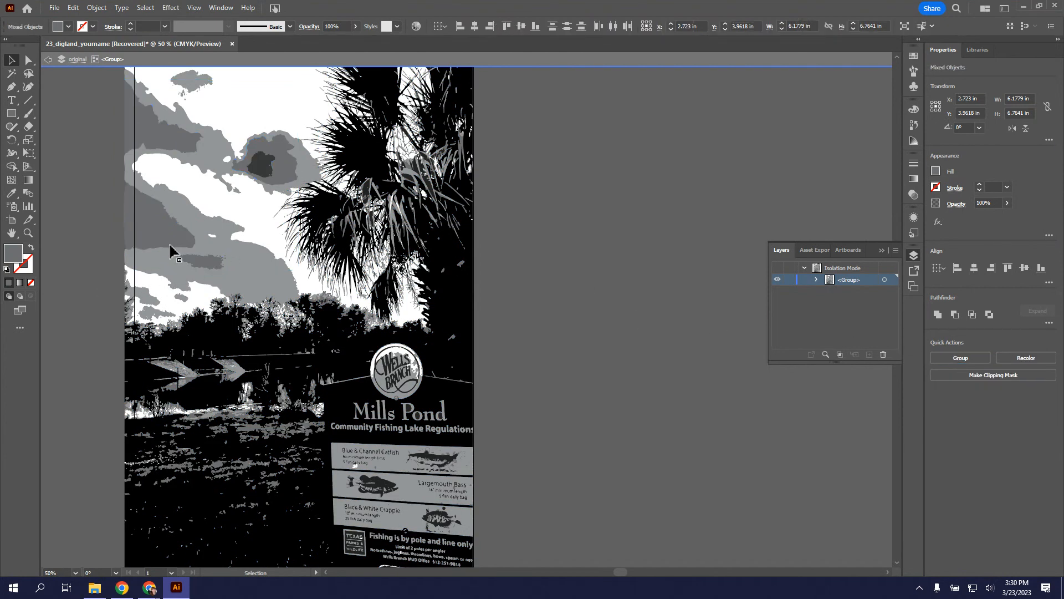
Step: Copy the dark gray shape at the left of the lower cloud from the original layer and exit isolation mode
click(167, 192)
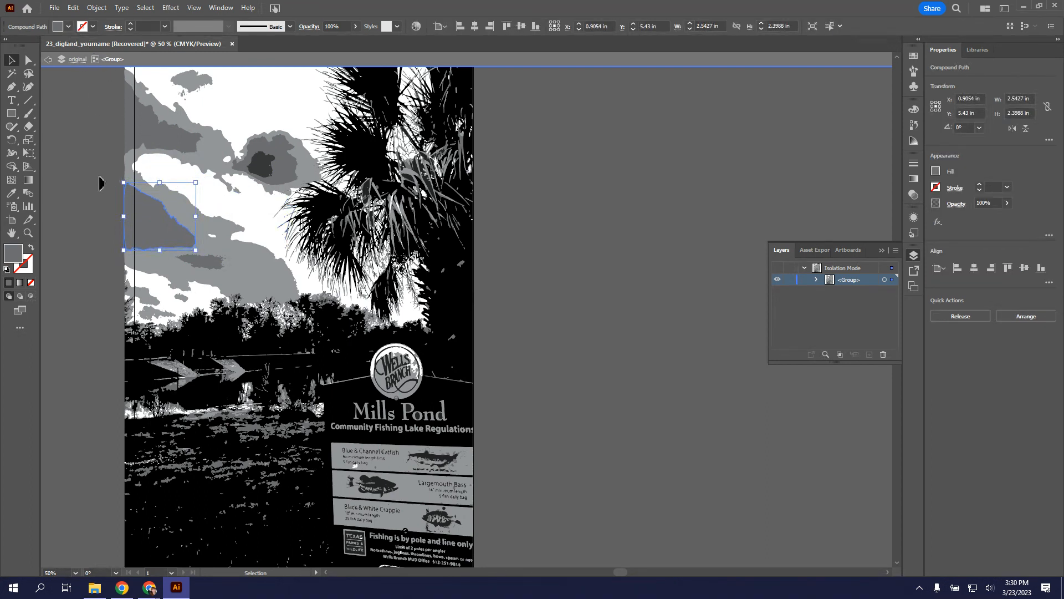
key(a)
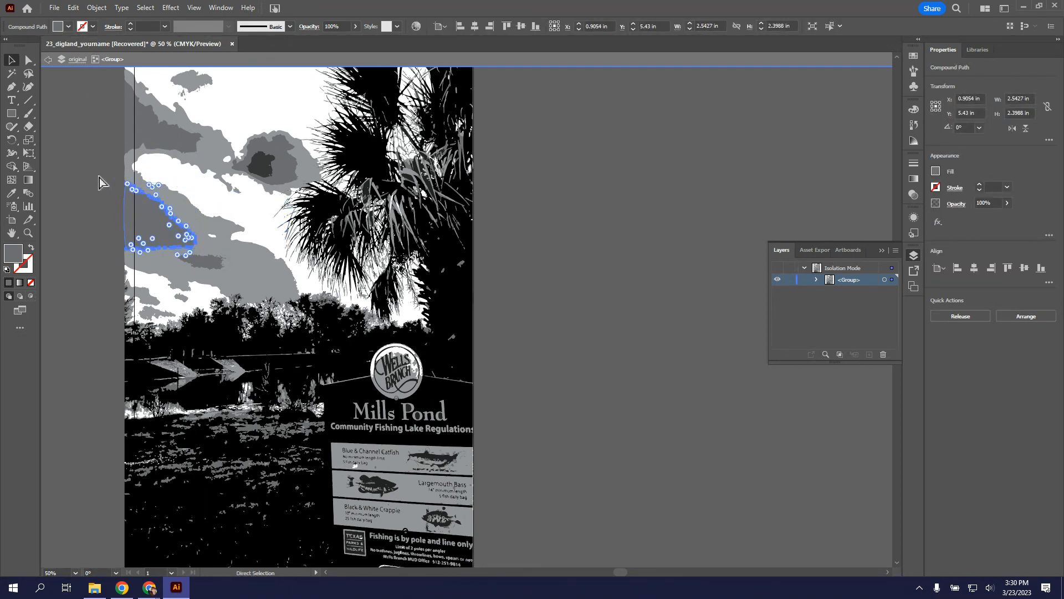
key(v)
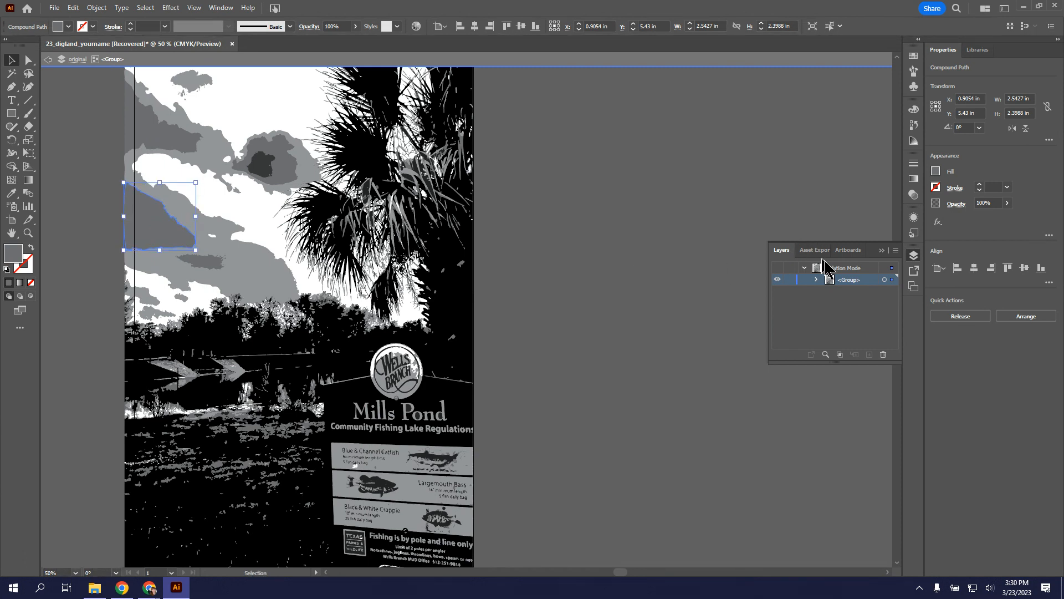
double_click(711, 364)
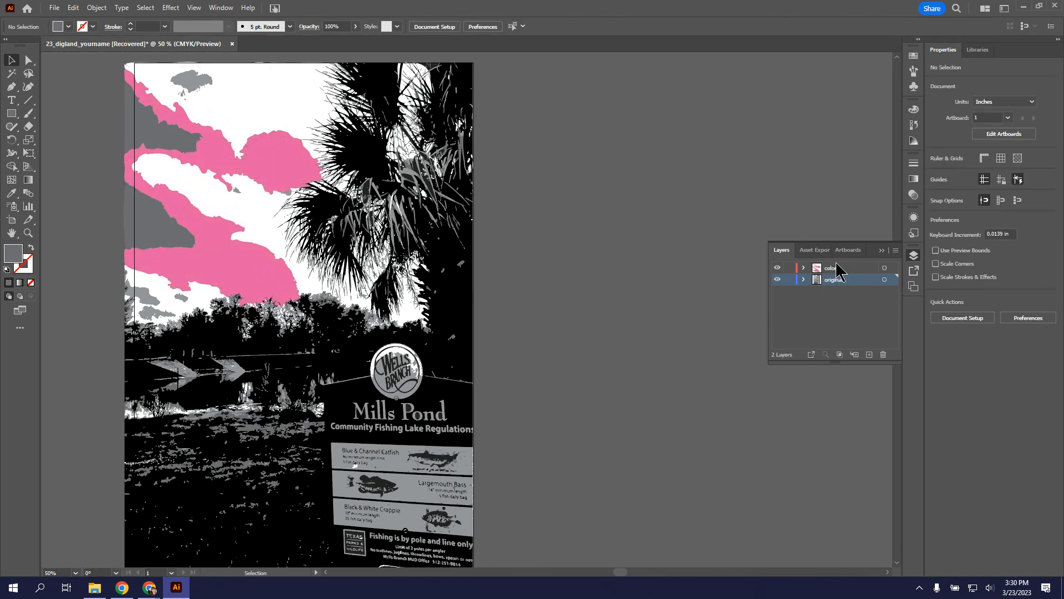
Step: Paste the copied dark cloud shape in place on the color layer
click(837, 269)
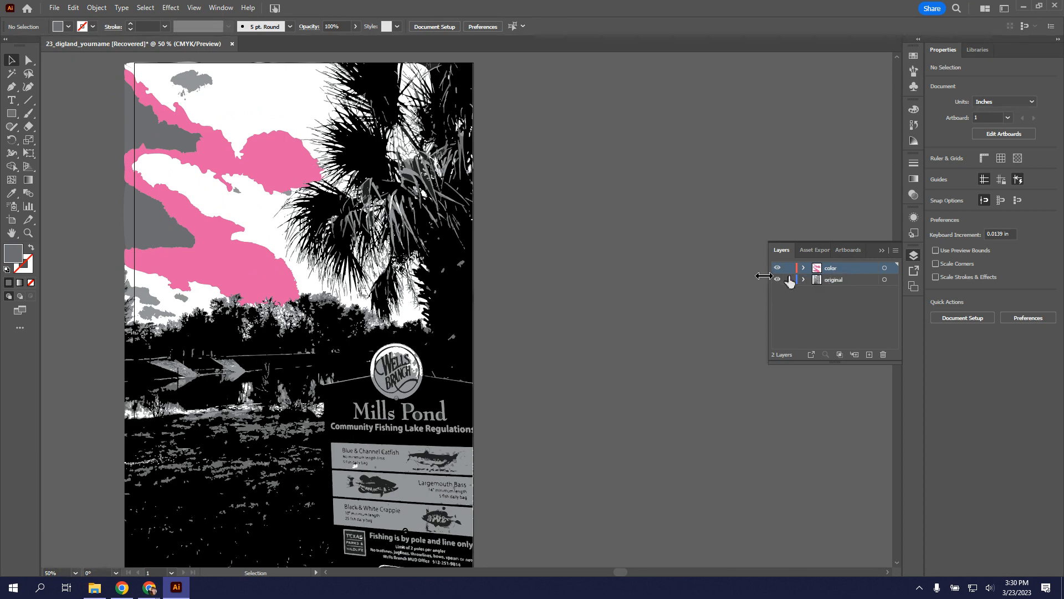
click(74, 9)
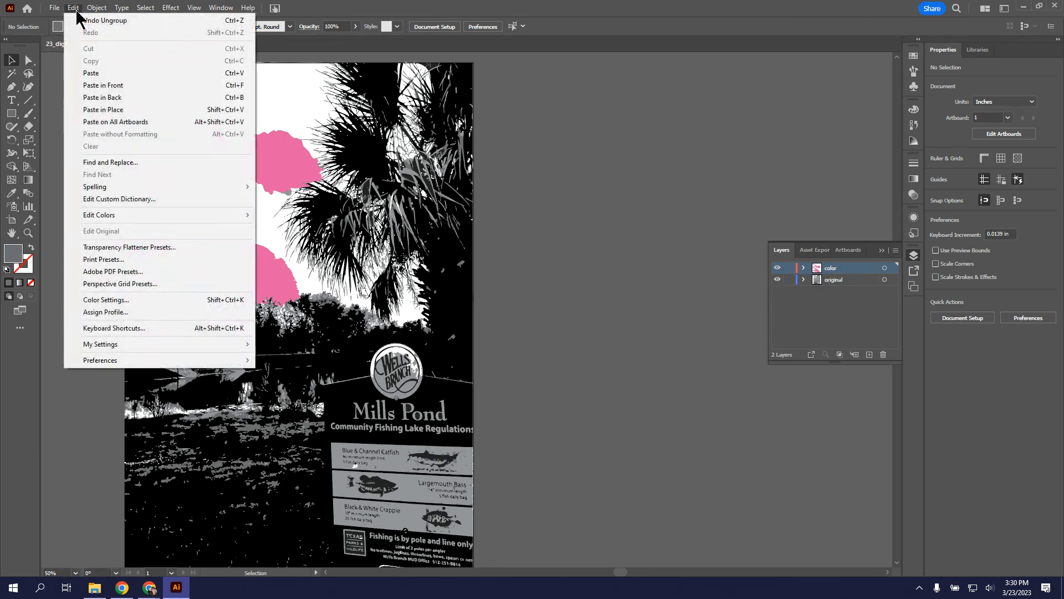
click(76, 8)
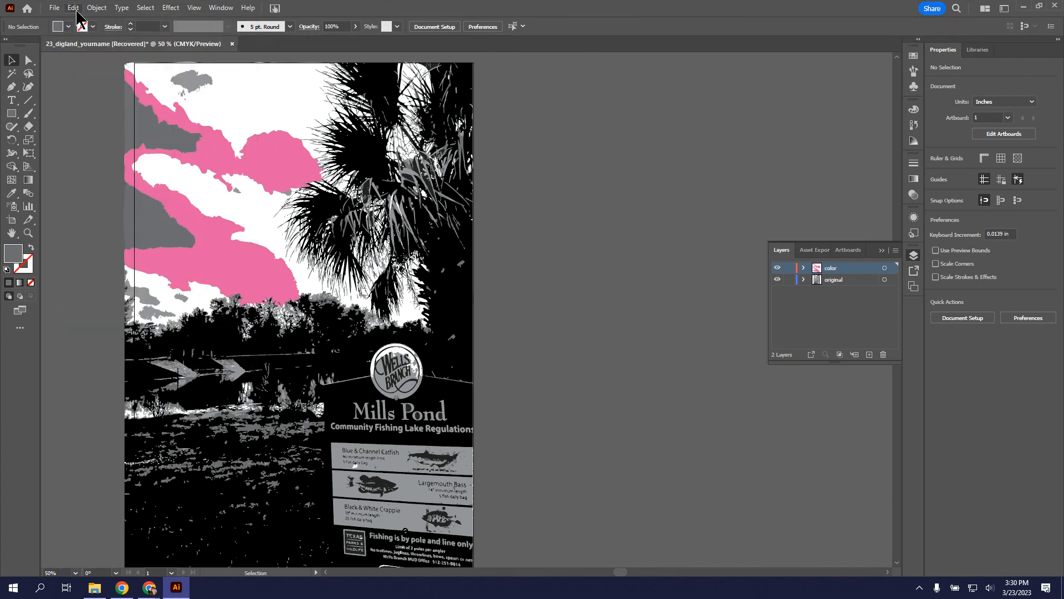
key(ctrl+shift+v)
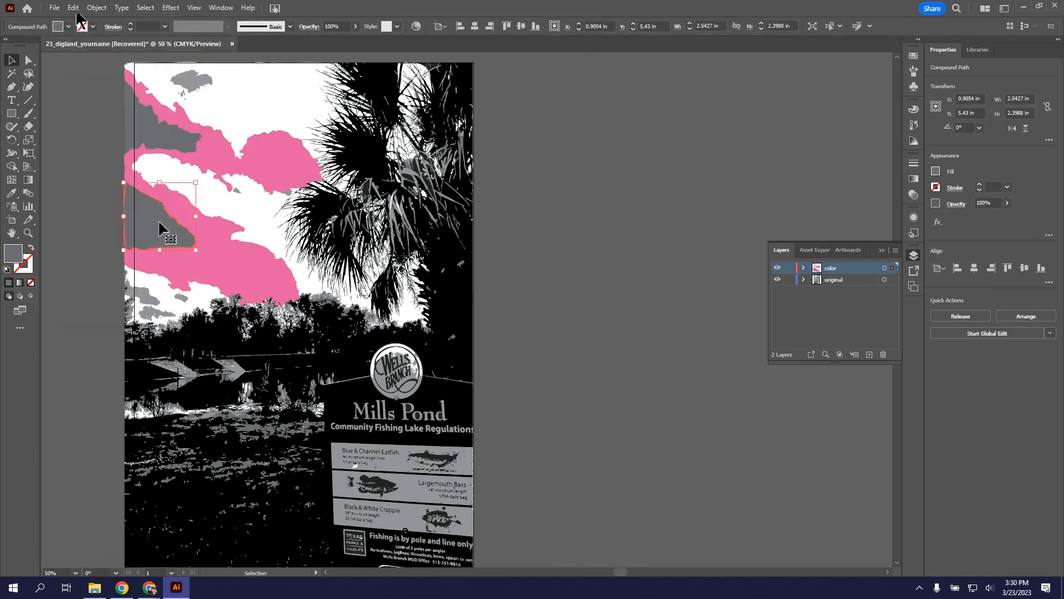
Step: Fill the pasted dark cloud shape with yellow and try a purple swatch on it in isolation mode
click(69, 26)
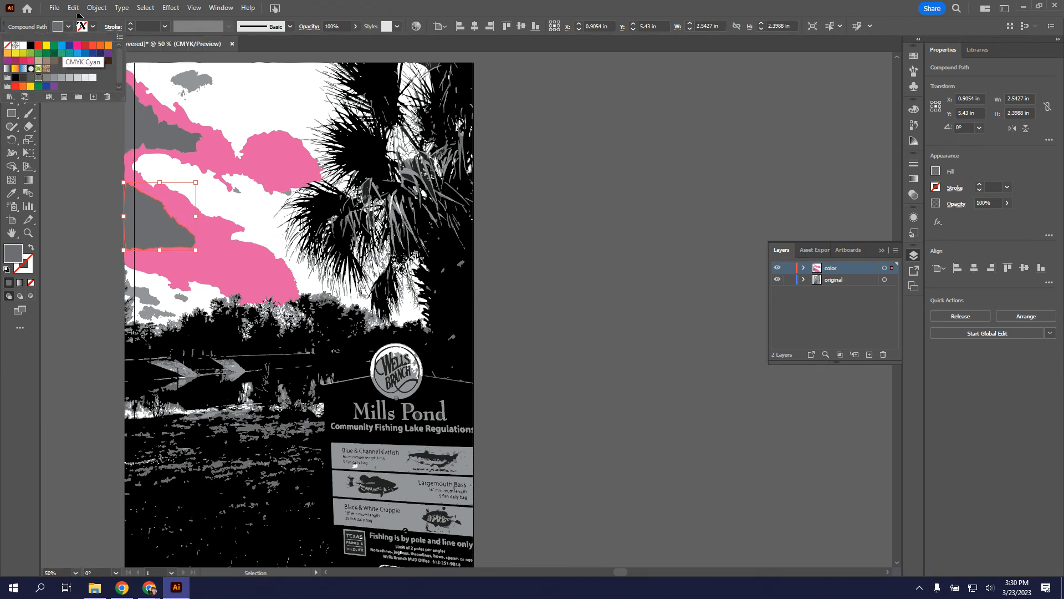
click(47, 46)
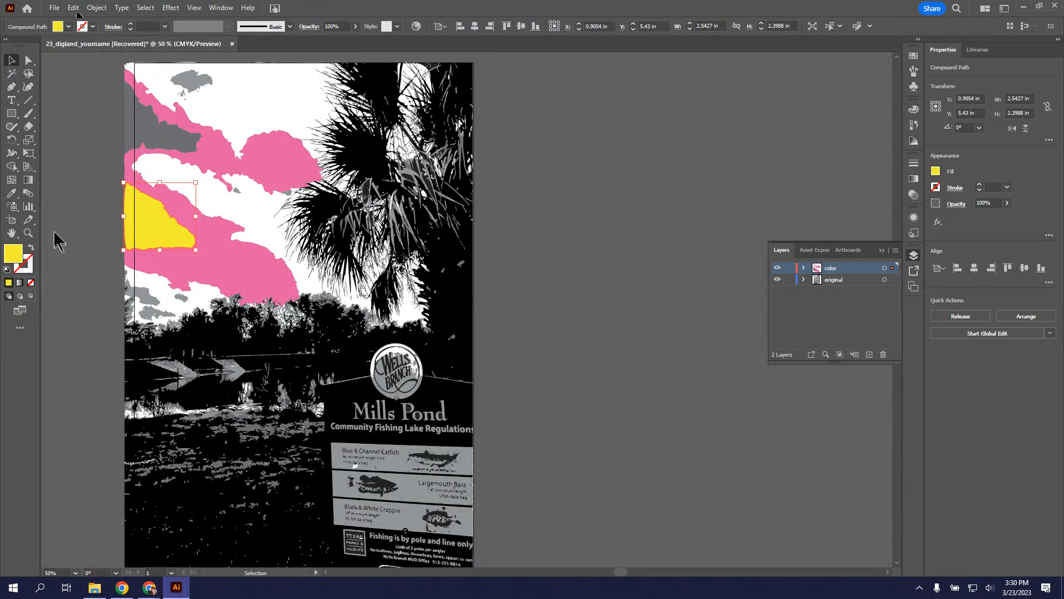
click(160, 136)
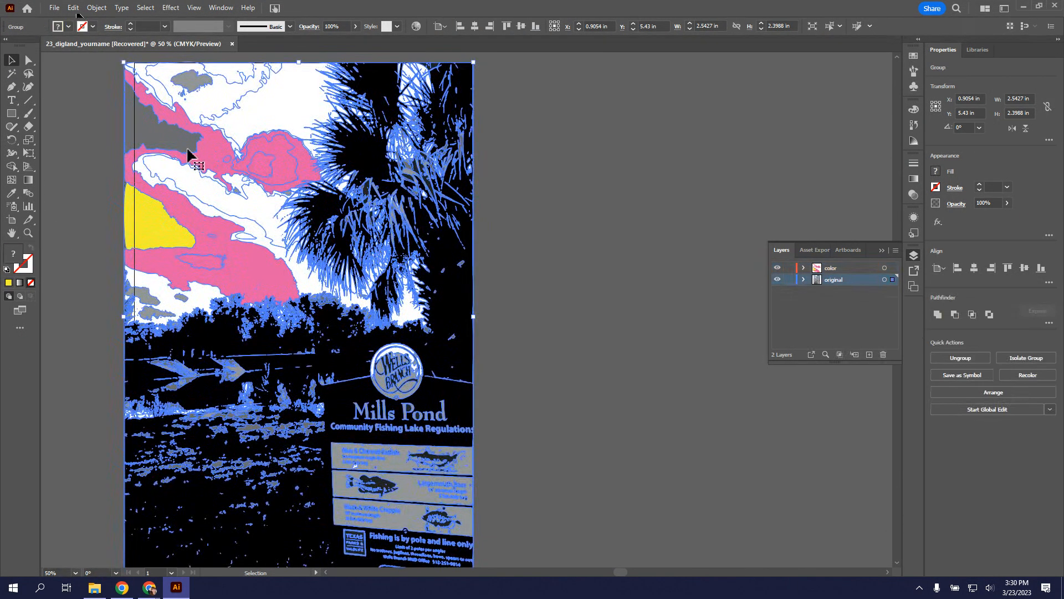
double_click(160, 238)
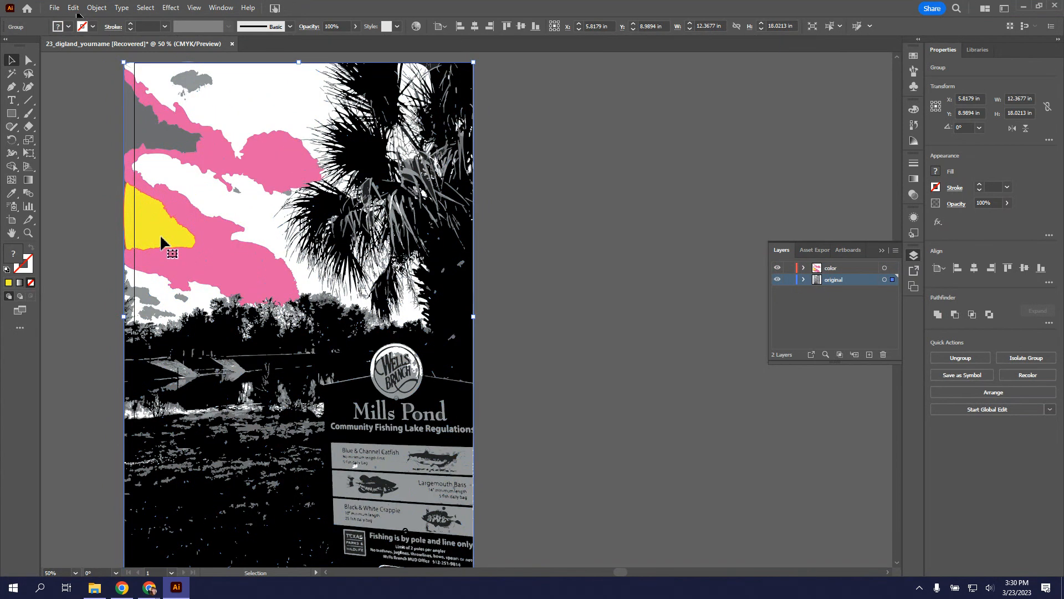
click(68, 28)
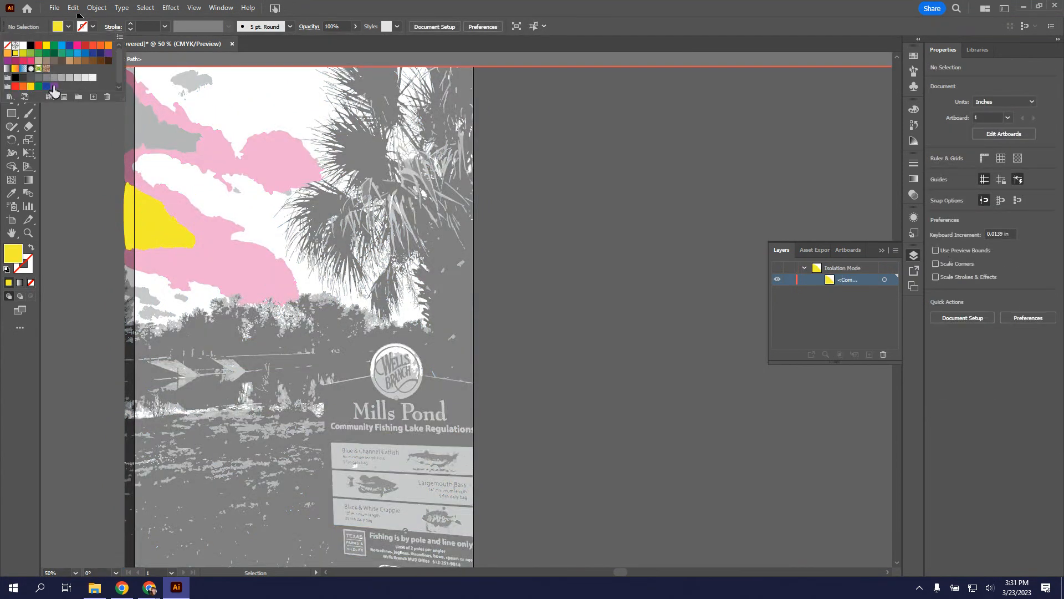
click(54, 87)
click(126, 204)
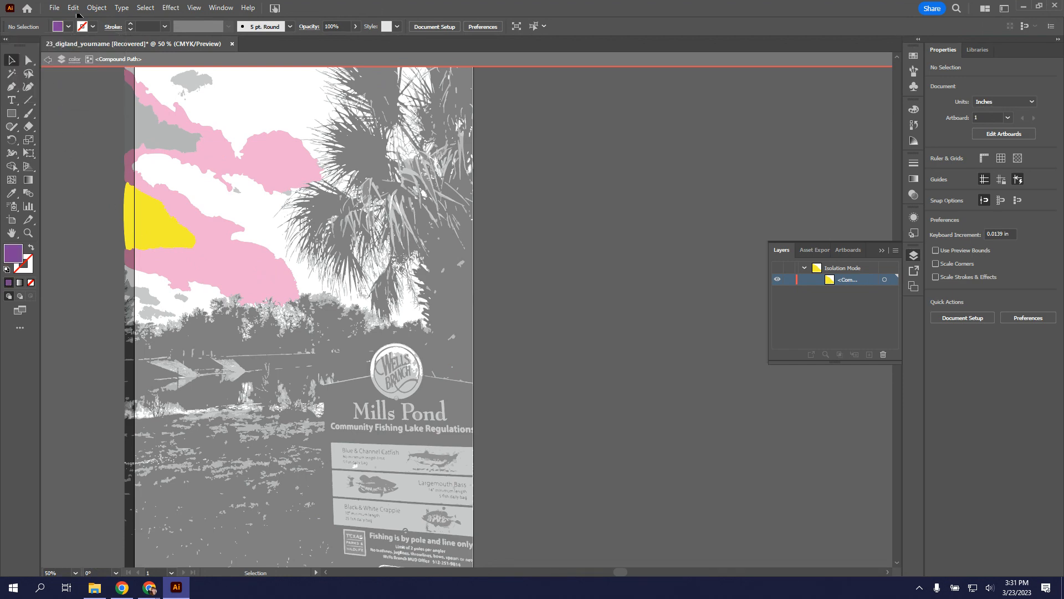
double_click(85, 227)
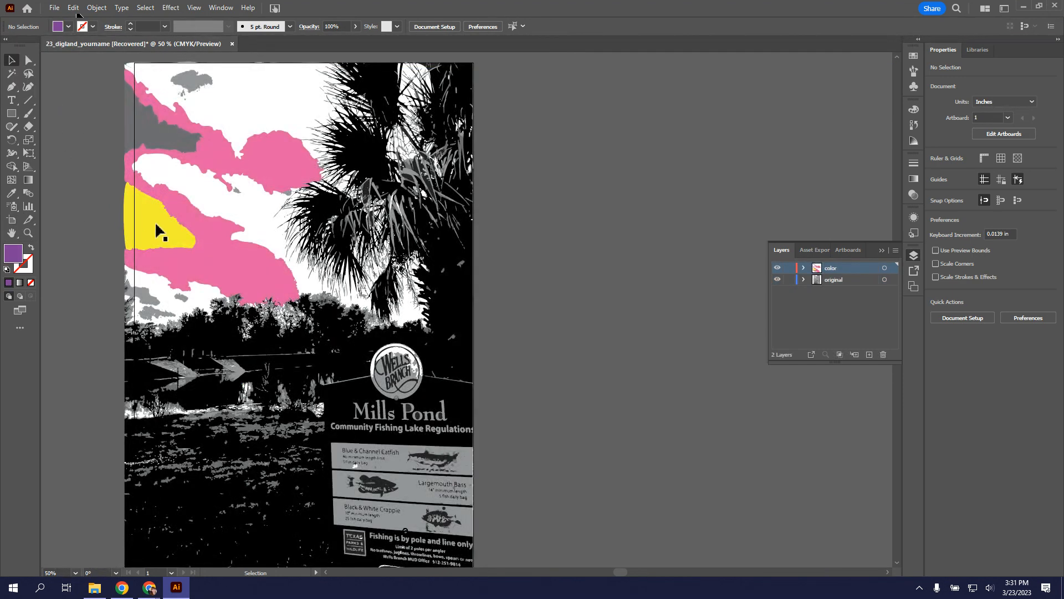
Step: Fill the pasted lower cloud shape with the purple swatch C=50 M=100 Y=0 K=0
click(158, 230)
click(68, 26)
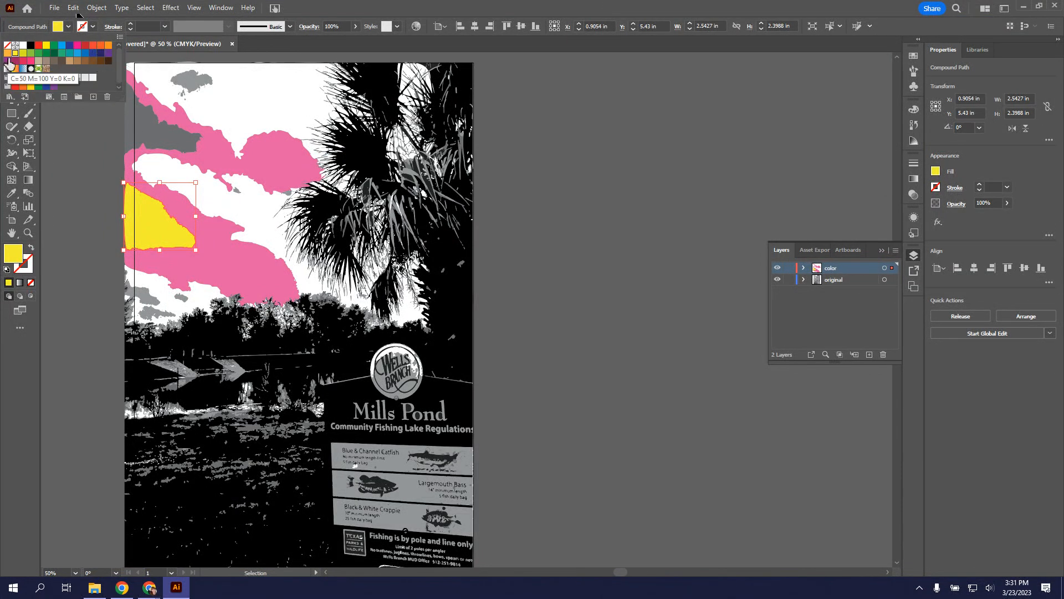
click(53, 86)
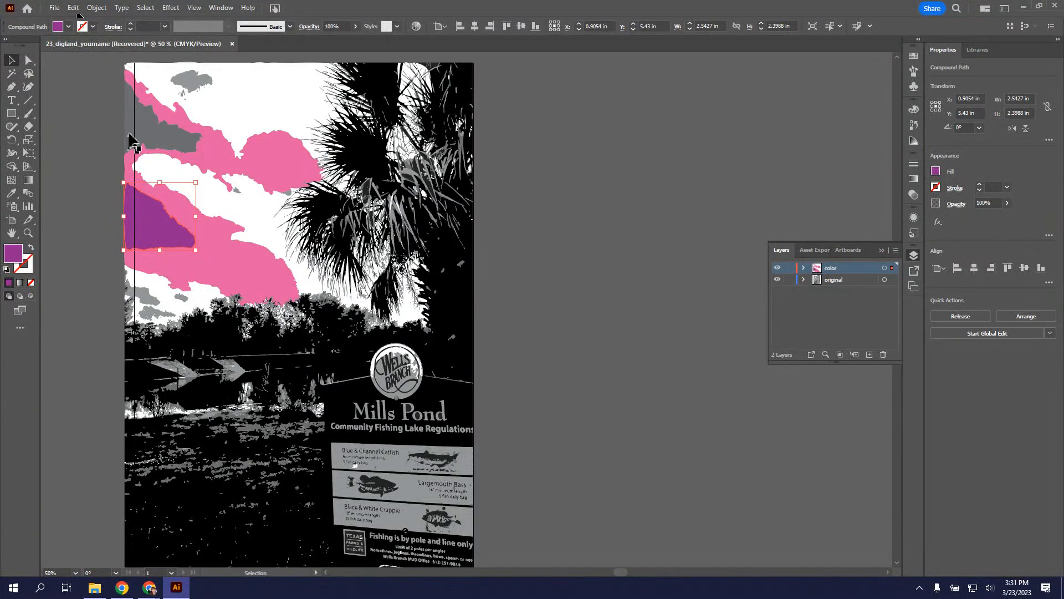
Step: Isolate the traced group on the original layer, copy the dark gray shape in the upper left cloud, and exit isolation mode
click(146, 138)
double_click(155, 134)
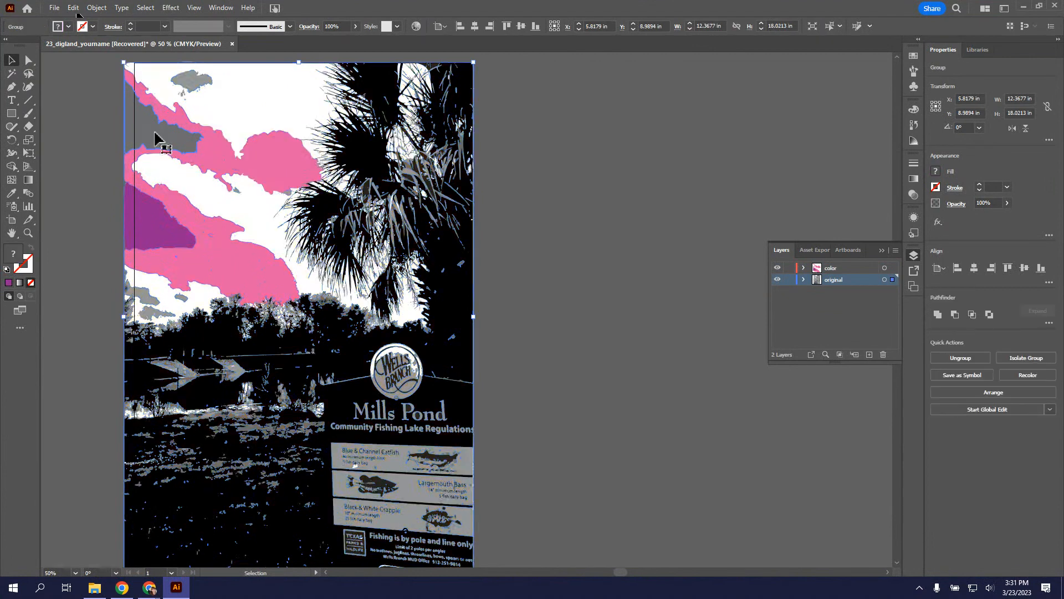
click(156, 137)
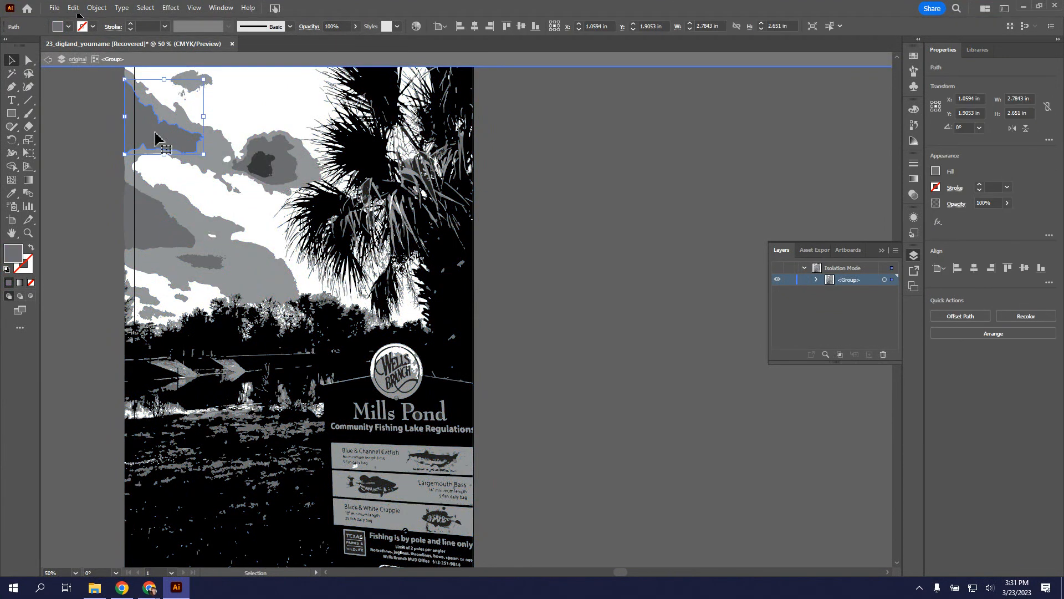
key(a)
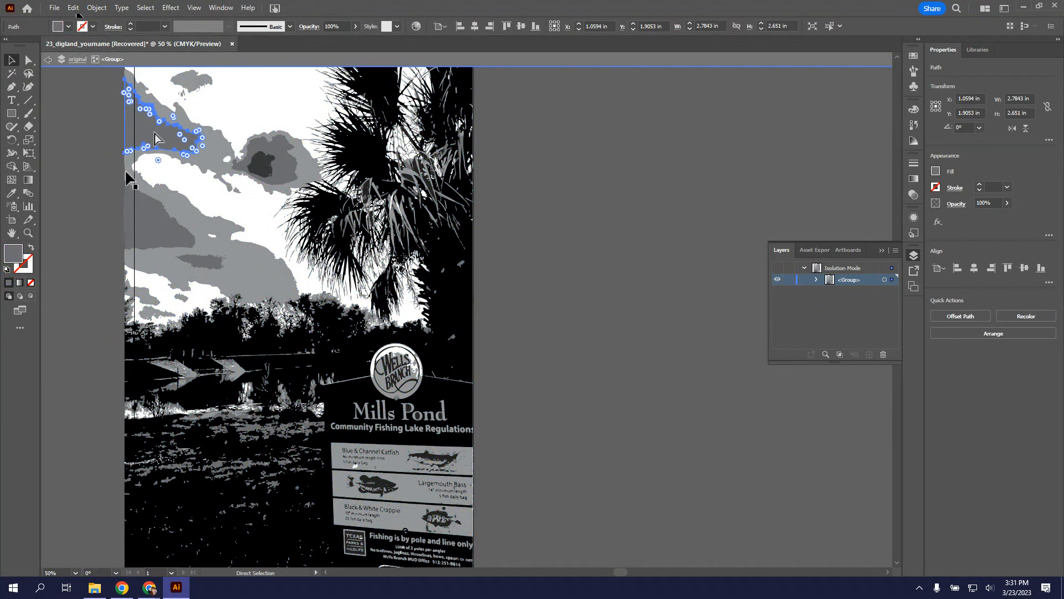
key(v)
double_click(728, 253)
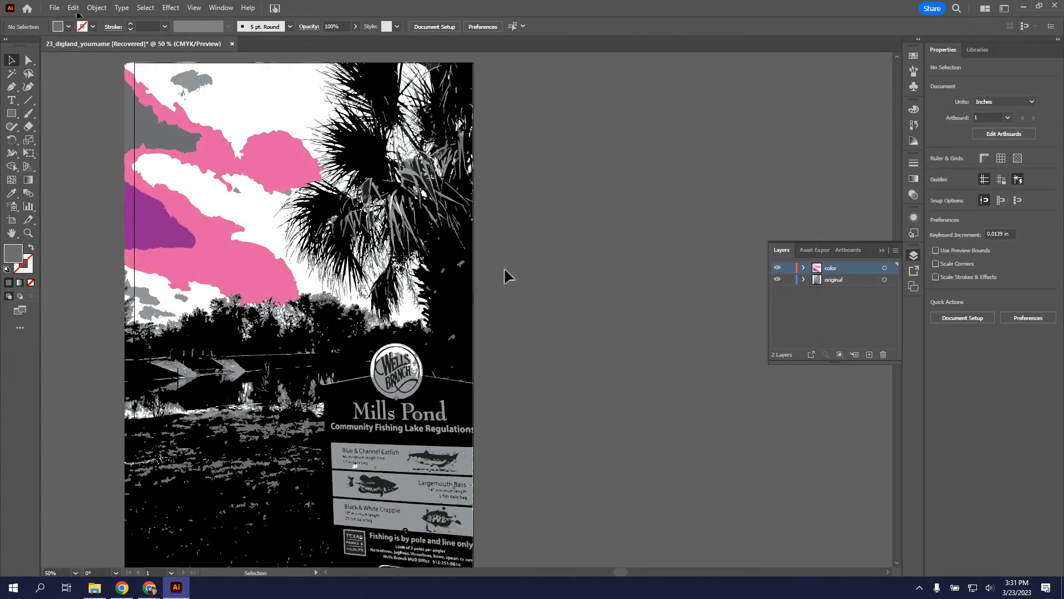
Step: Paste the upper cloud shape in place on the color layer and match its fill to the lower purple shape with the Eyedropper
key(ctrl+z)
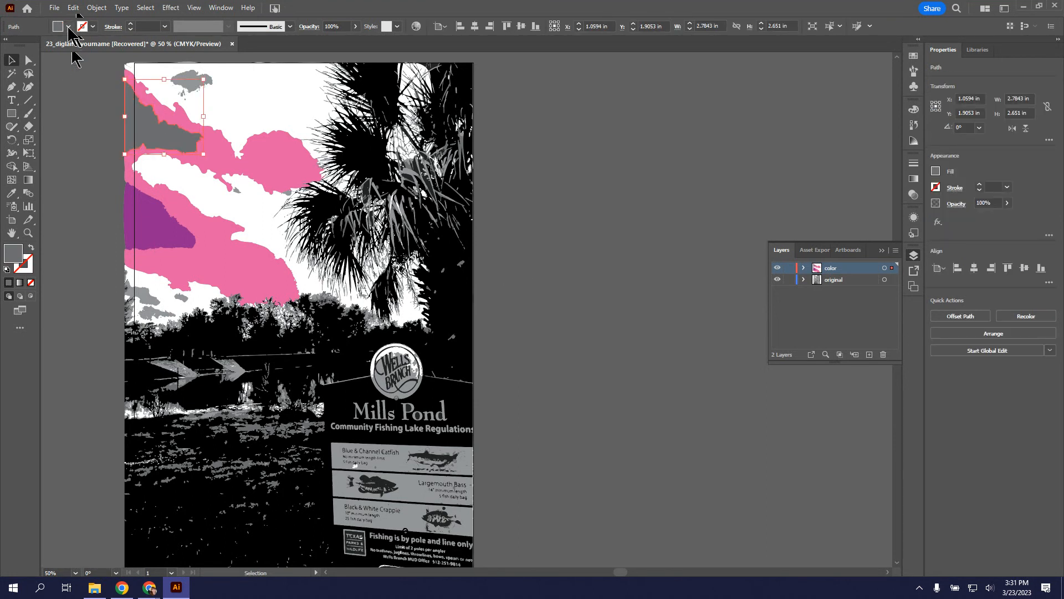
click(11, 193)
click(159, 230)
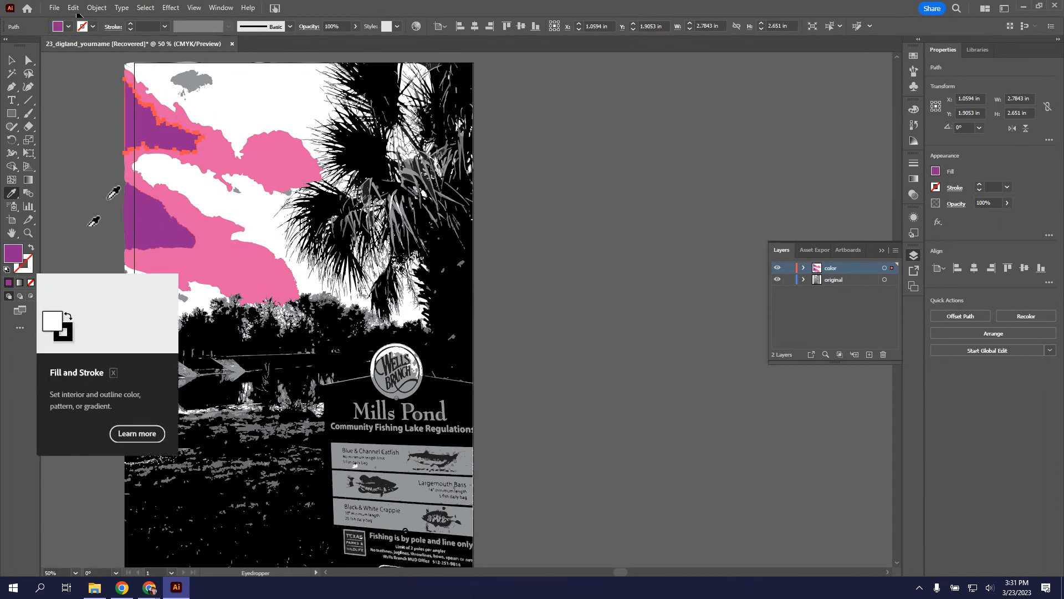
Step: Change the upper cloud shape's fill to a lighter purple using the Color Picker and deselect it
double_click(14, 255)
click(474, 260)
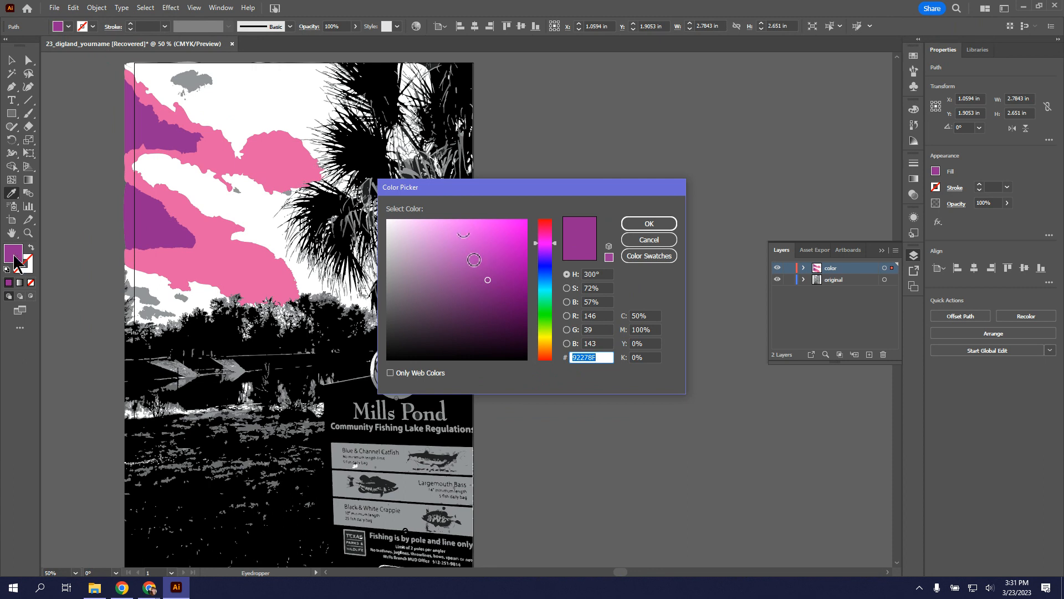
click(648, 224)
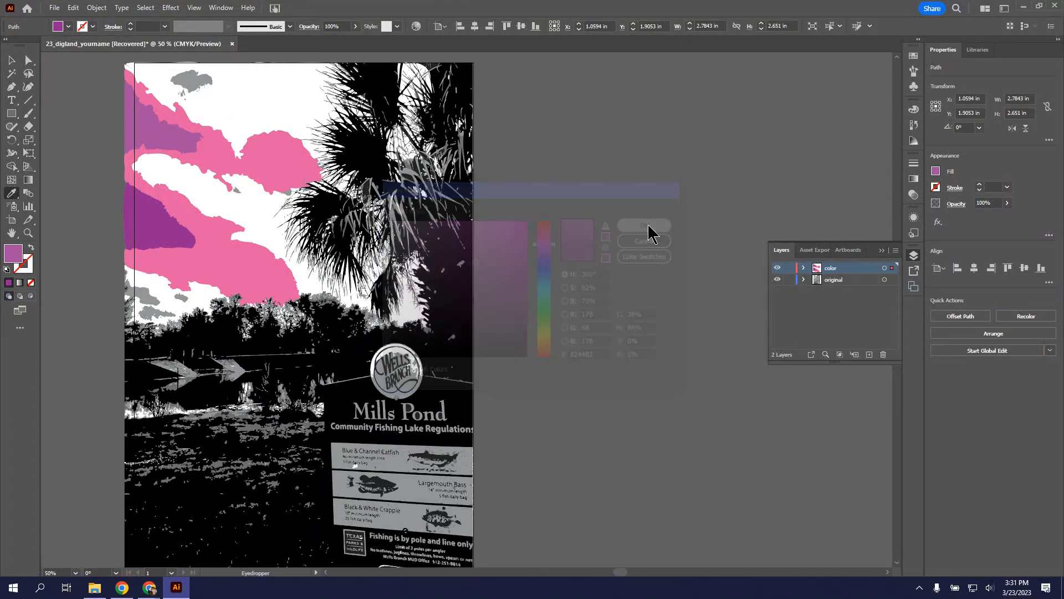
click(12, 62)
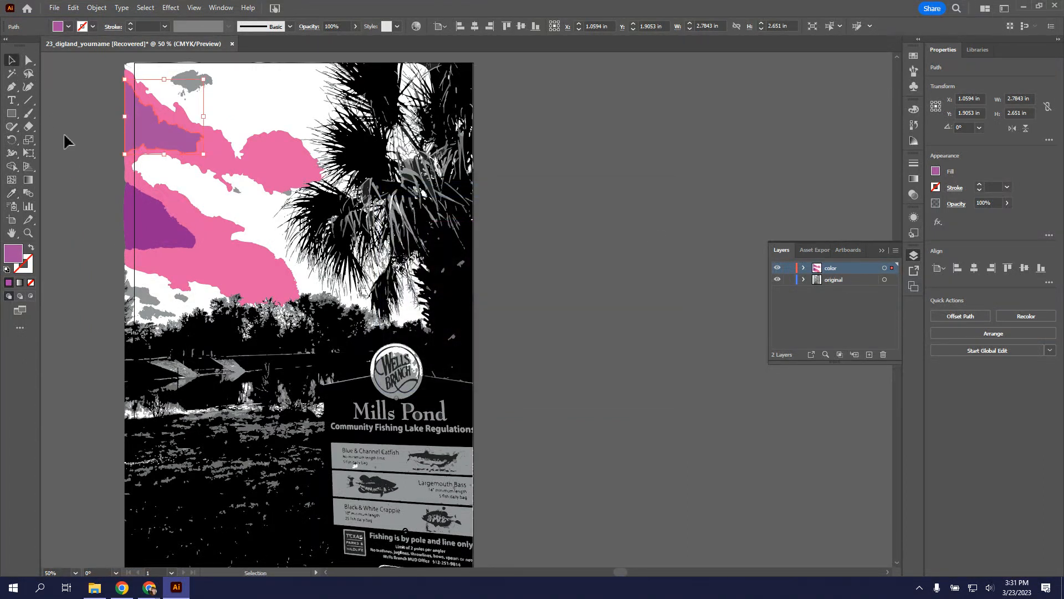
click(67, 138)
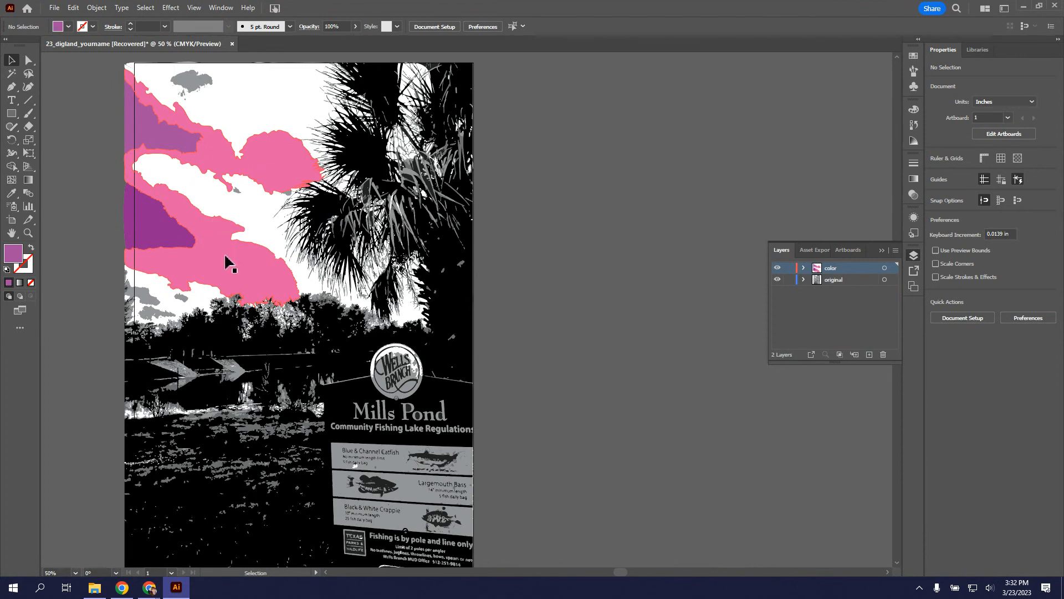
Step: Copy the black compound path of palms, trees and ground from the original layer and paste it in place on the color layer
click(457, 308)
double_click(457, 308)
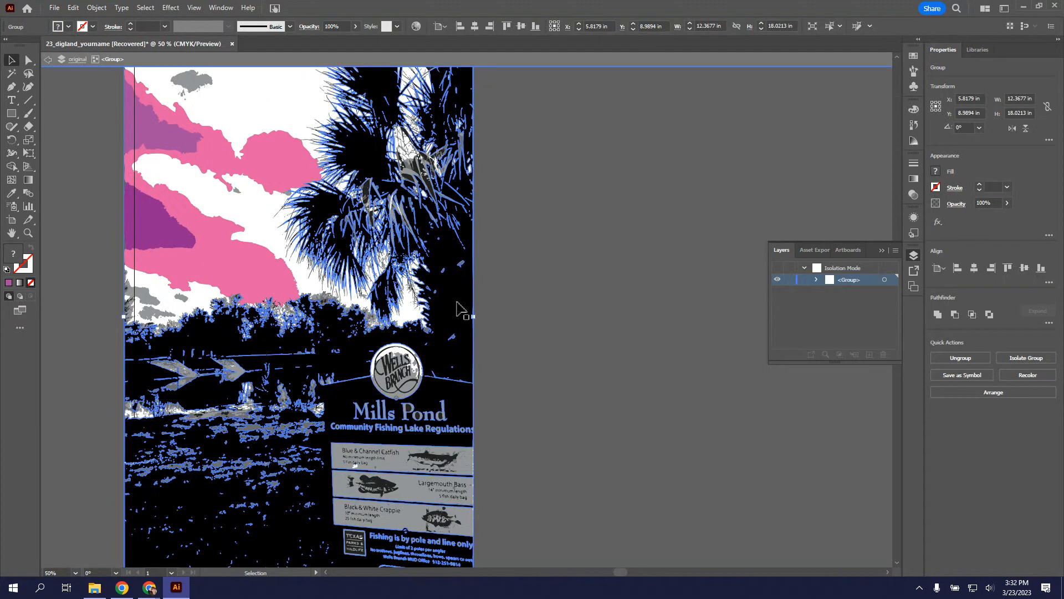
click(457, 309)
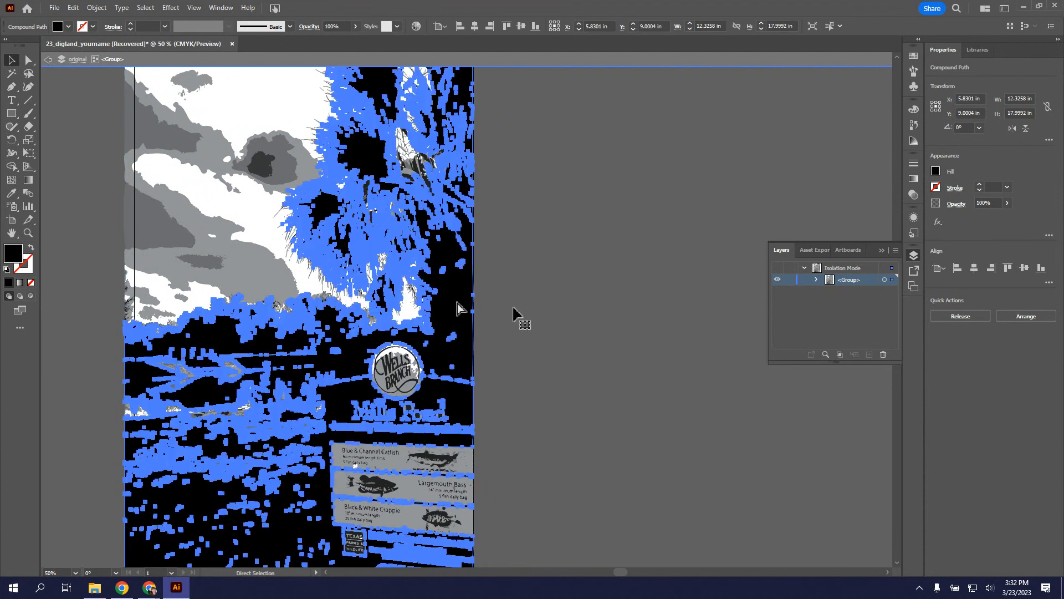
click(652, 326)
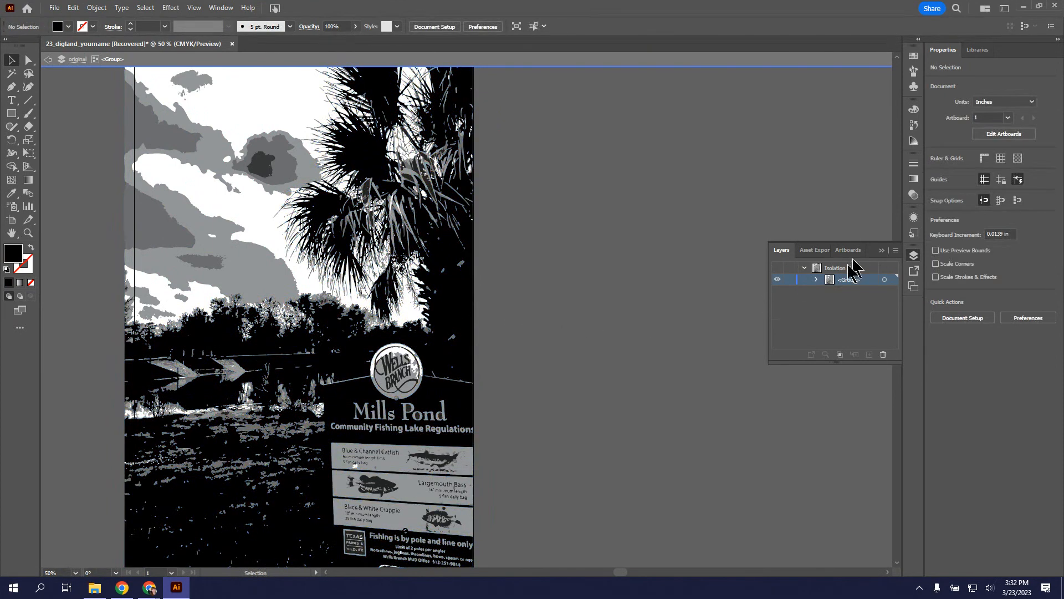
double_click(691, 326)
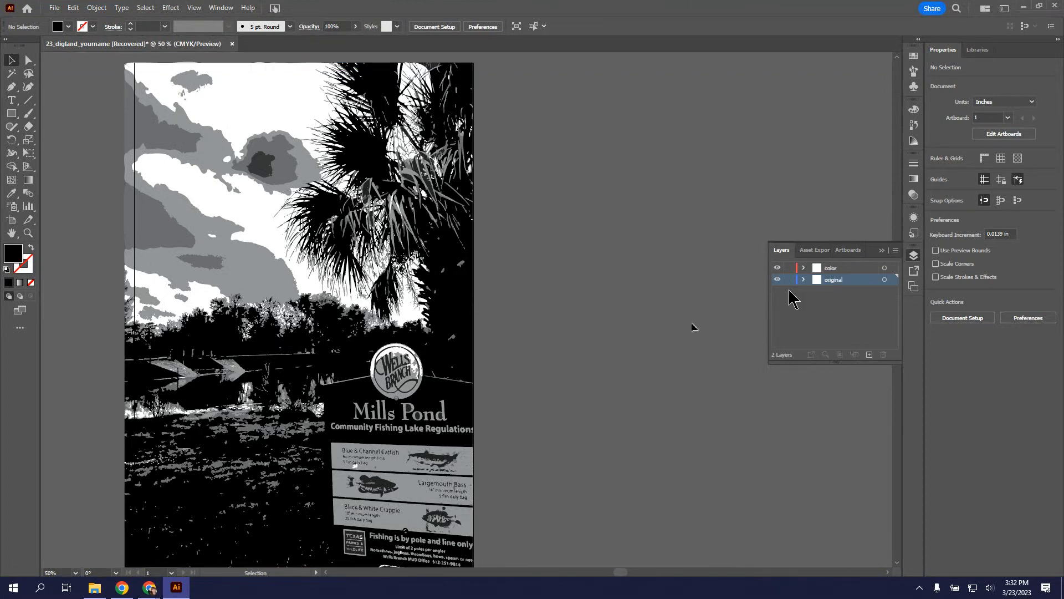
click(846, 268)
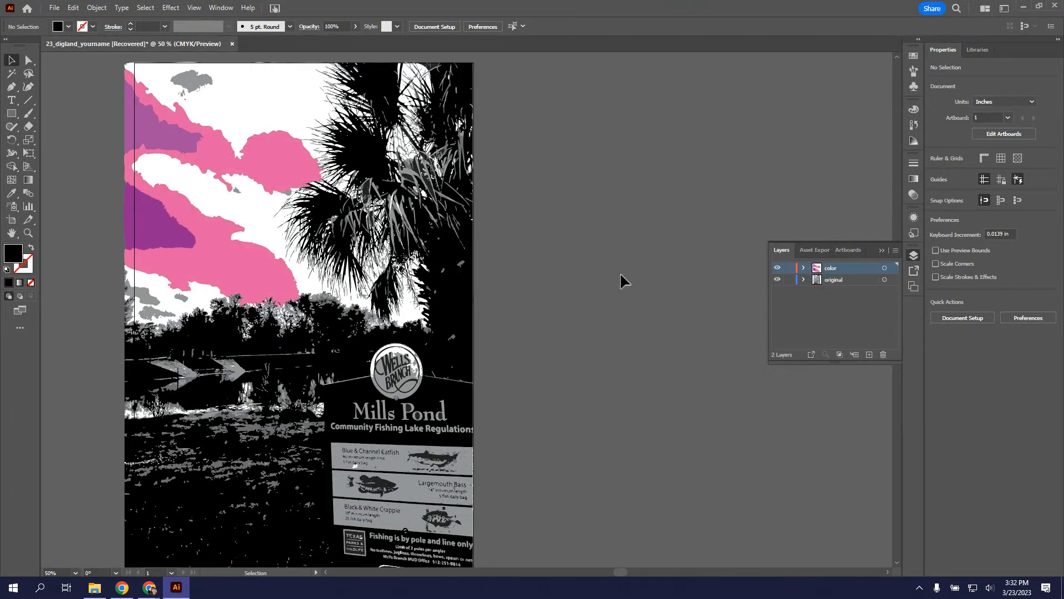
key(ctrl+a)
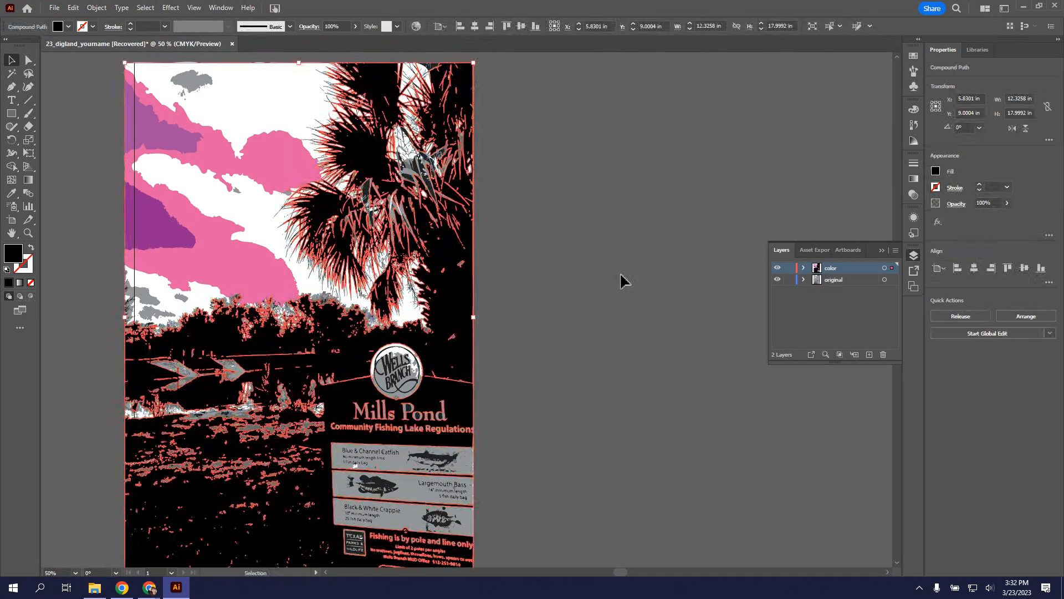
Step: Fill the pasted palm, tree and ground shape with the dark blue swatch and deselect it
click(67, 27)
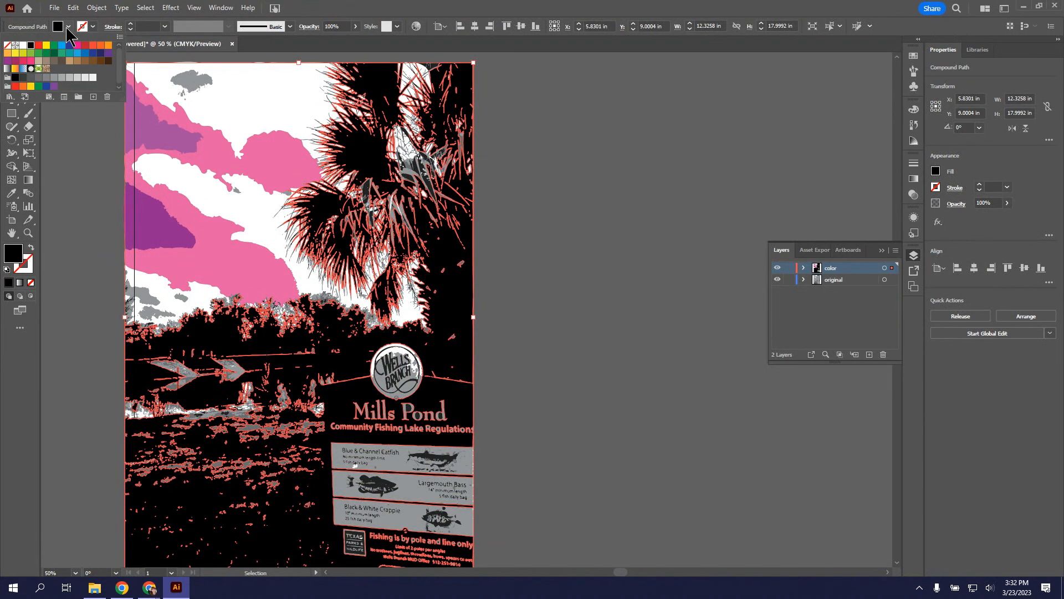
click(92, 52)
click(82, 238)
click(82, 239)
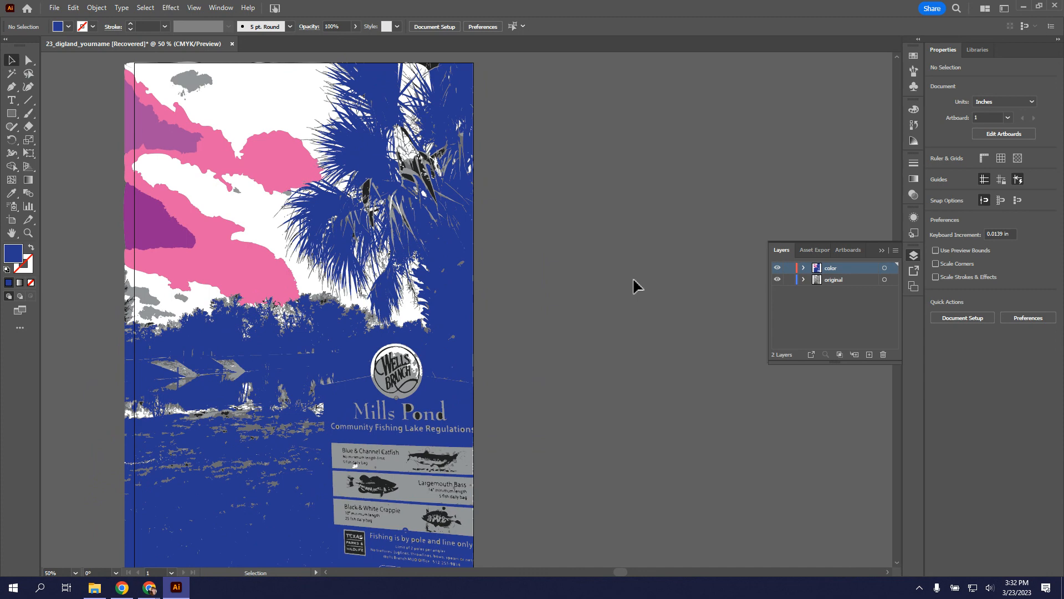
Step: Copy the thin white band along the lower cloud's upper edge from the original layer and paste it in place on the color layer
click(262, 244)
double_click(262, 245)
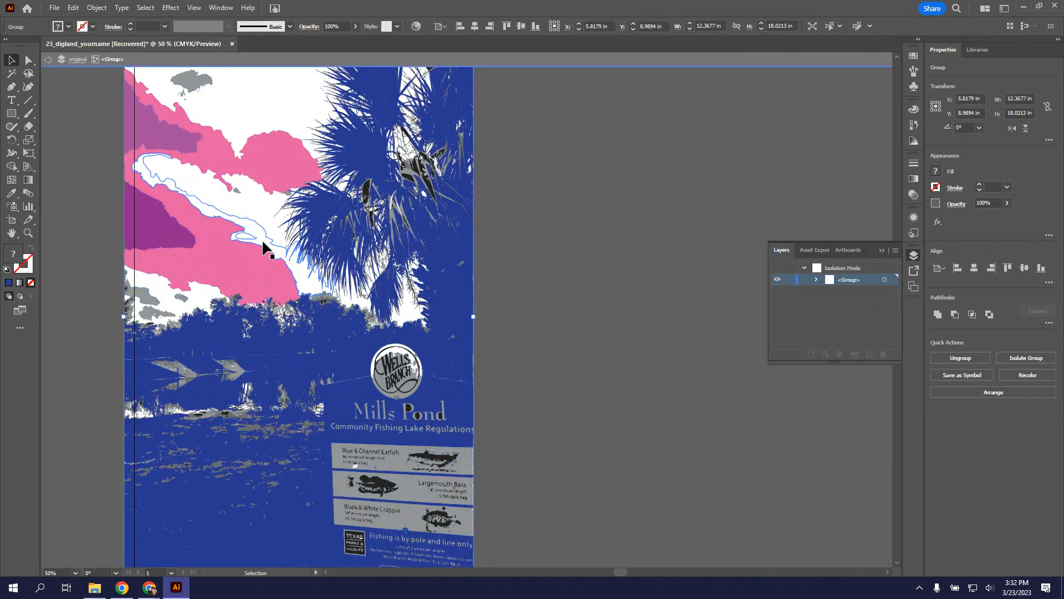
click(263, 245)
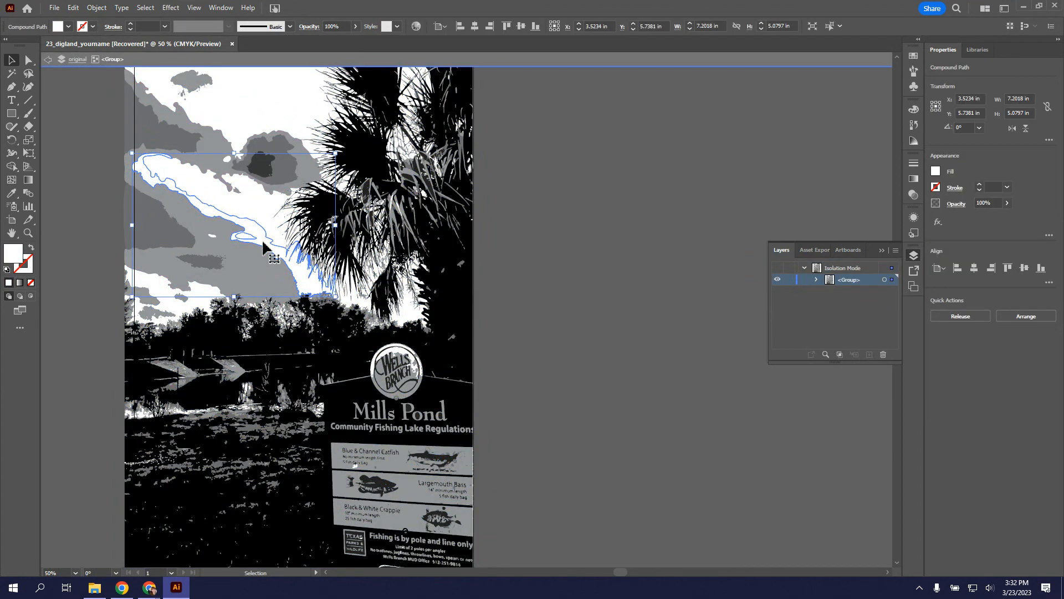
double_click(663, 323)
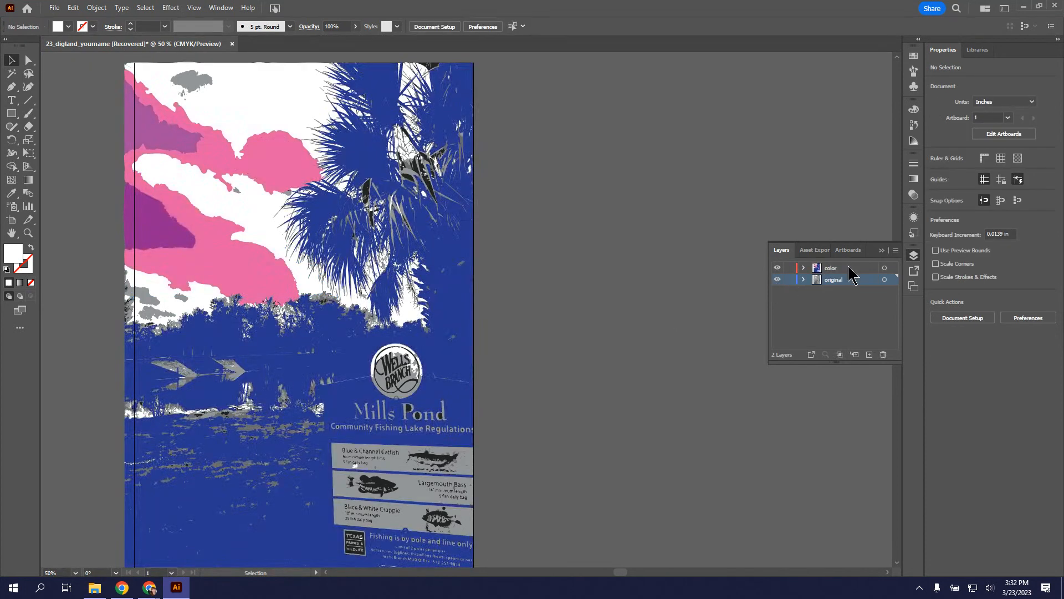
click(849, 268)
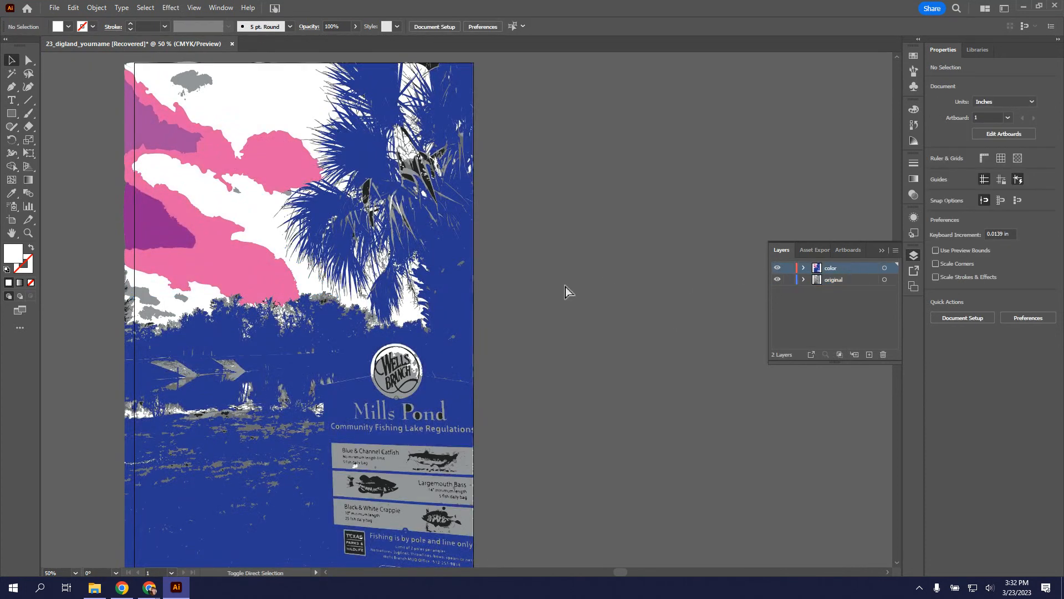
key(ctrl+z)
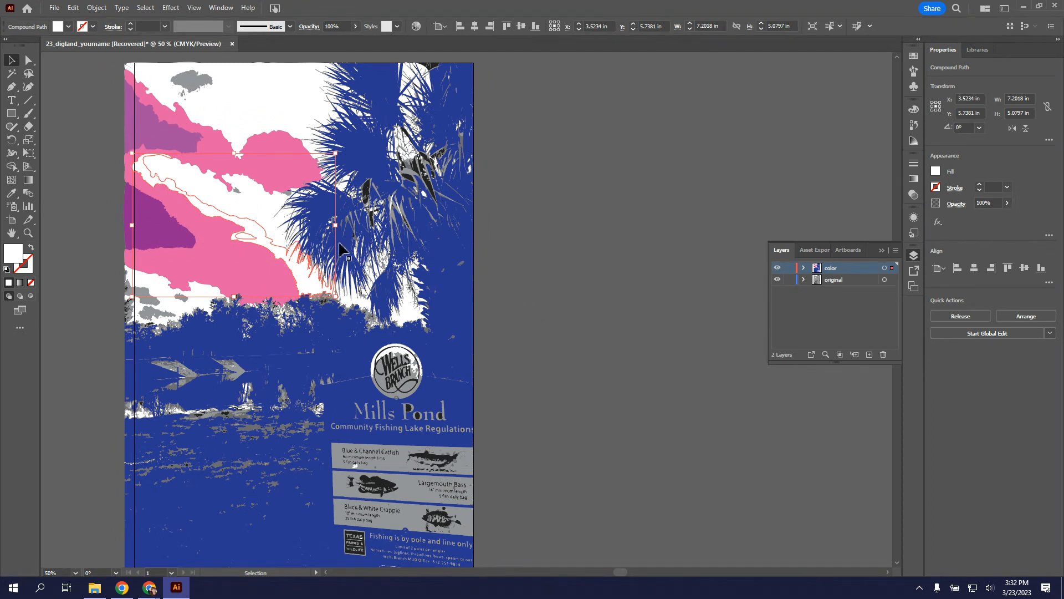
Step: Fill the pasted thin band with the CMYK Magenta swatch and deselect it
click(68, 27)
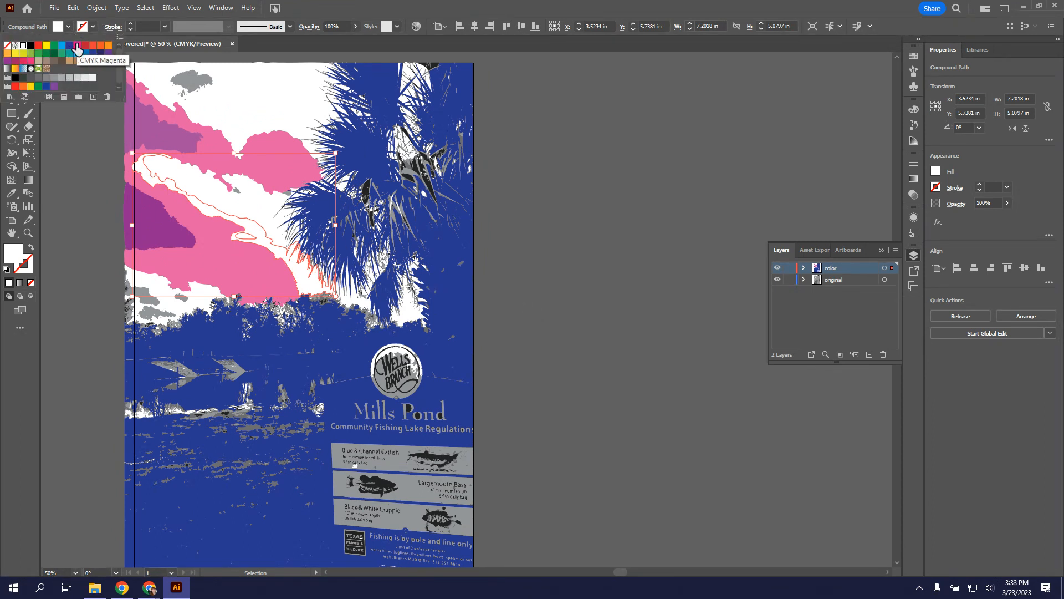
click(77, 47)
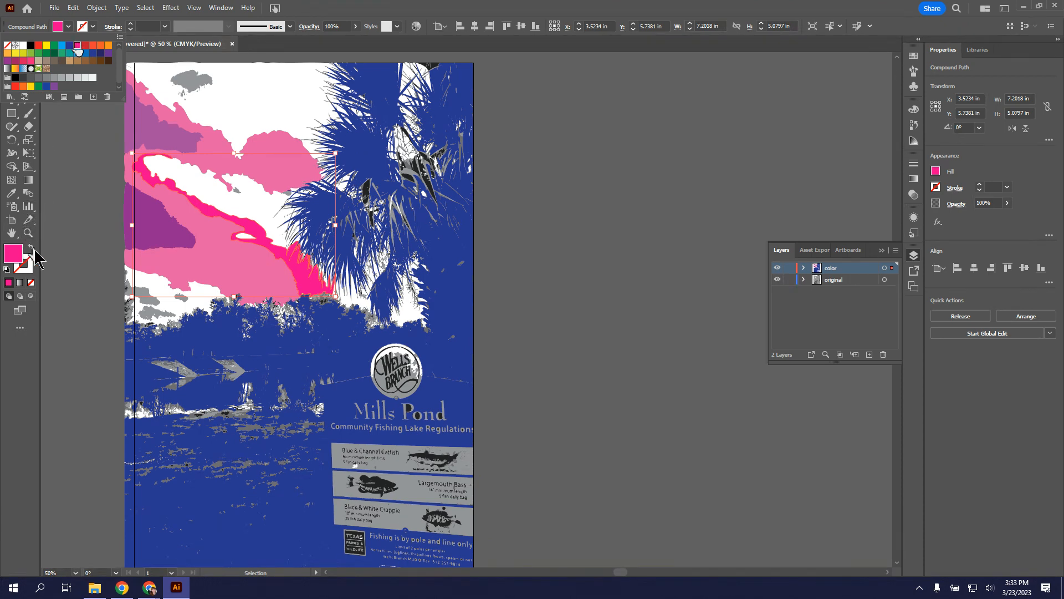
click(65, 326)
click(65, 326)
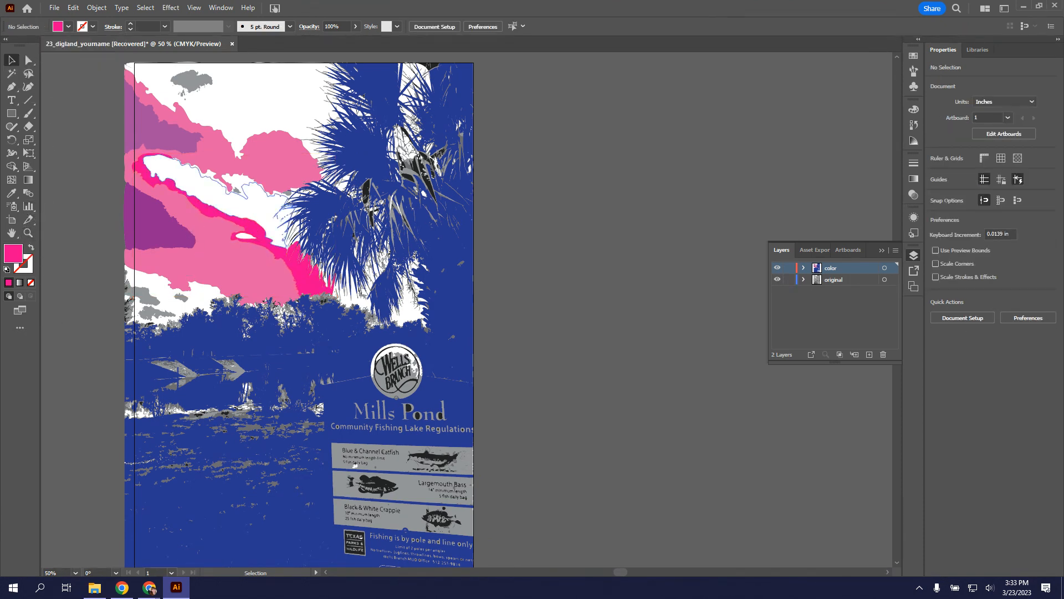
Step: Copy the larger white shape between the two clouds from the original layer and paste it in place on the color layer
double_click(262, 210)
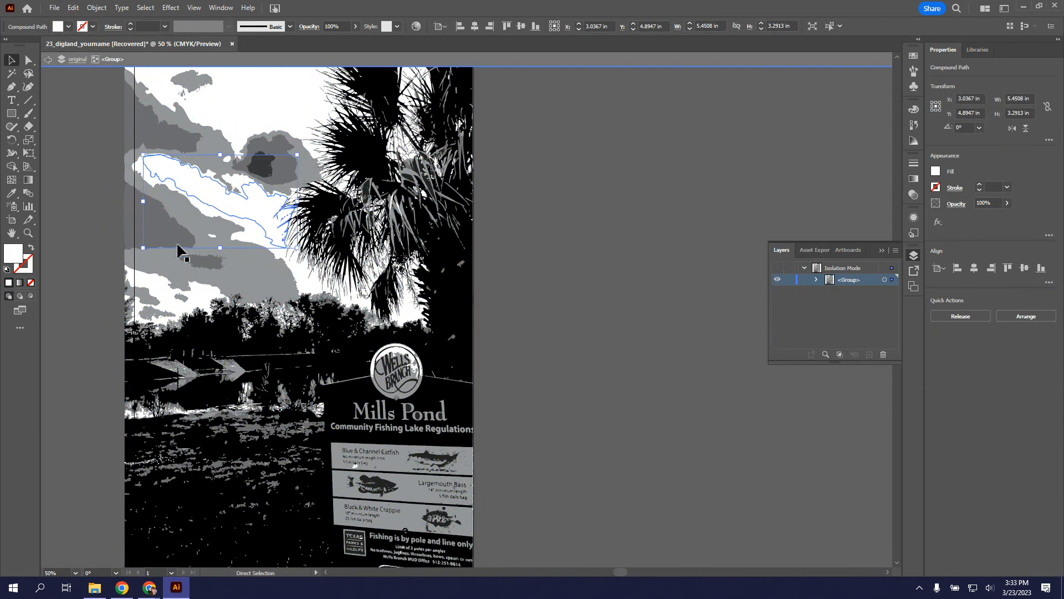
double_click(79, 307)
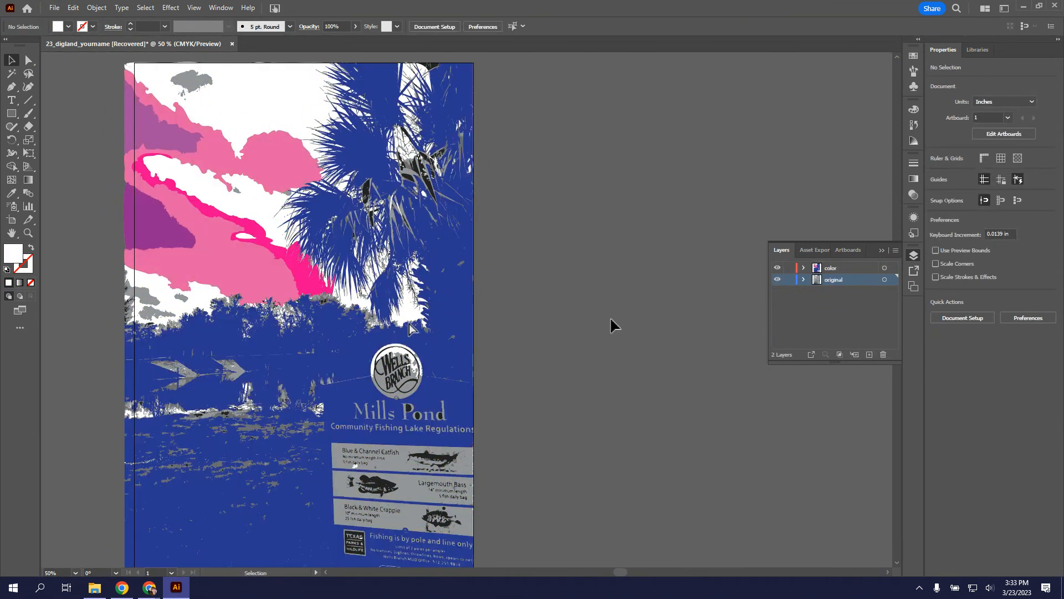
click(852, 272)
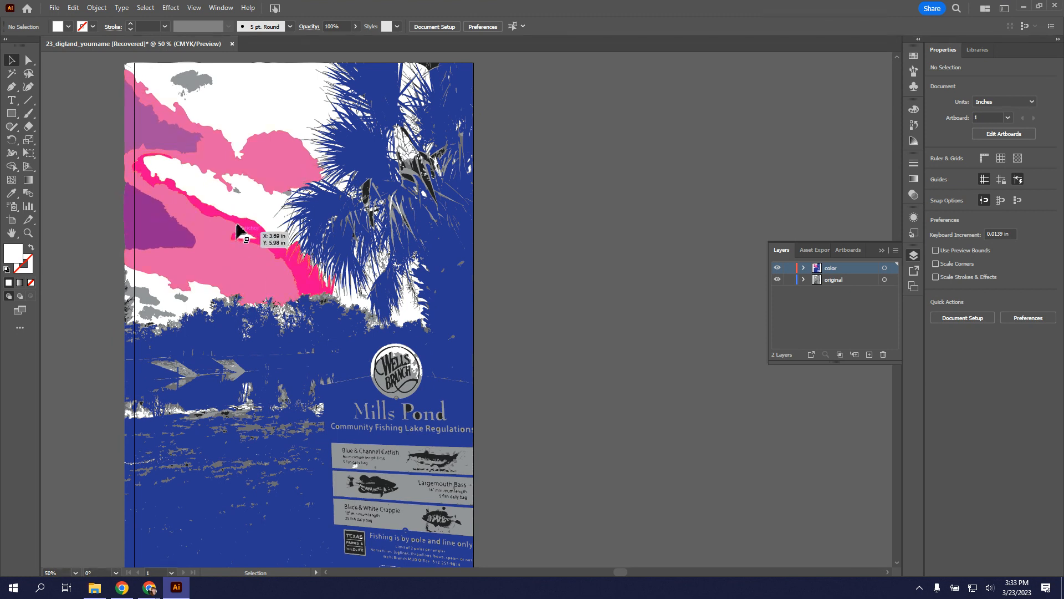
click(259, 223)
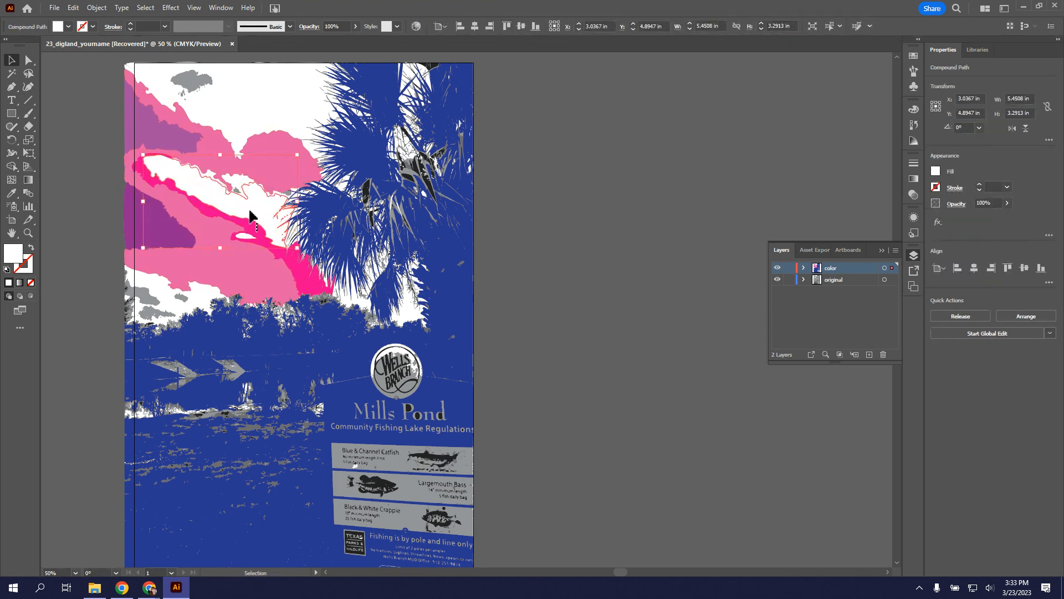
Step: Fill the shape between the clouds with CMYK Magenta and lighten it to pale pink FFBBE7 in the Color Picker
click(68, 27)
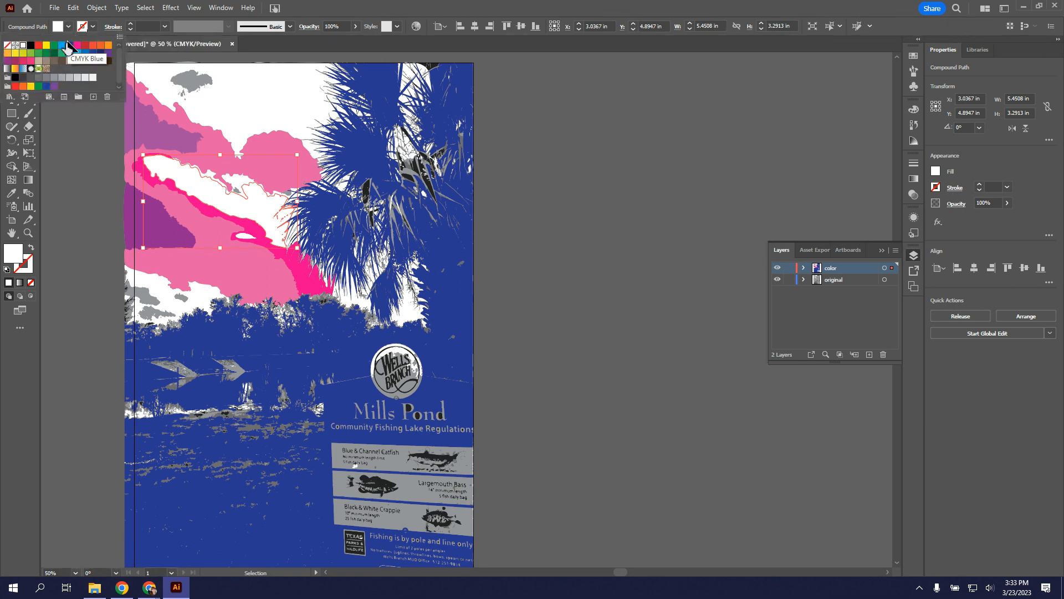
click(76, 49)
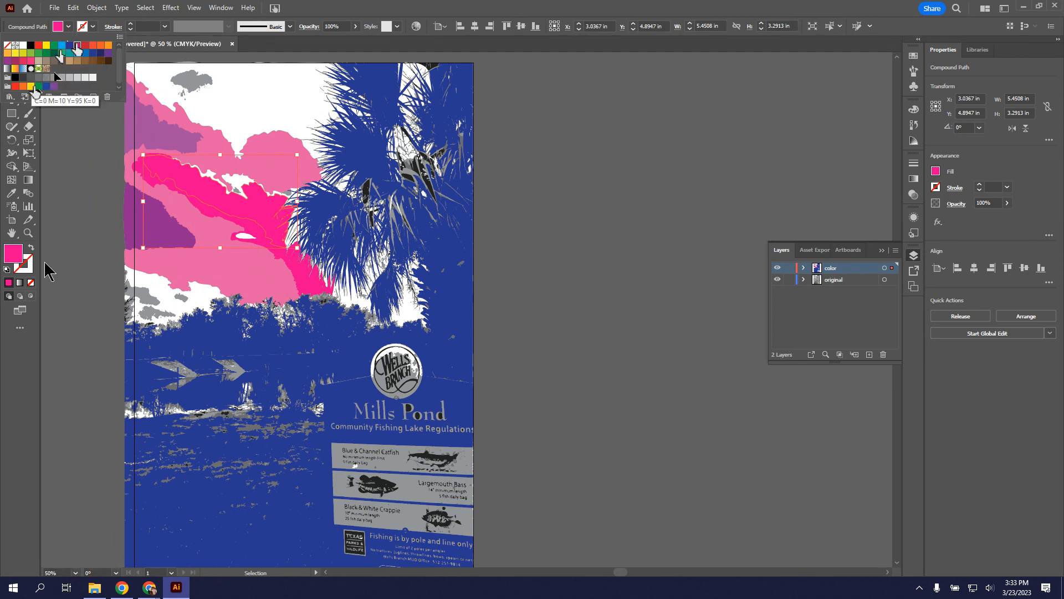
double_click(23, 256)
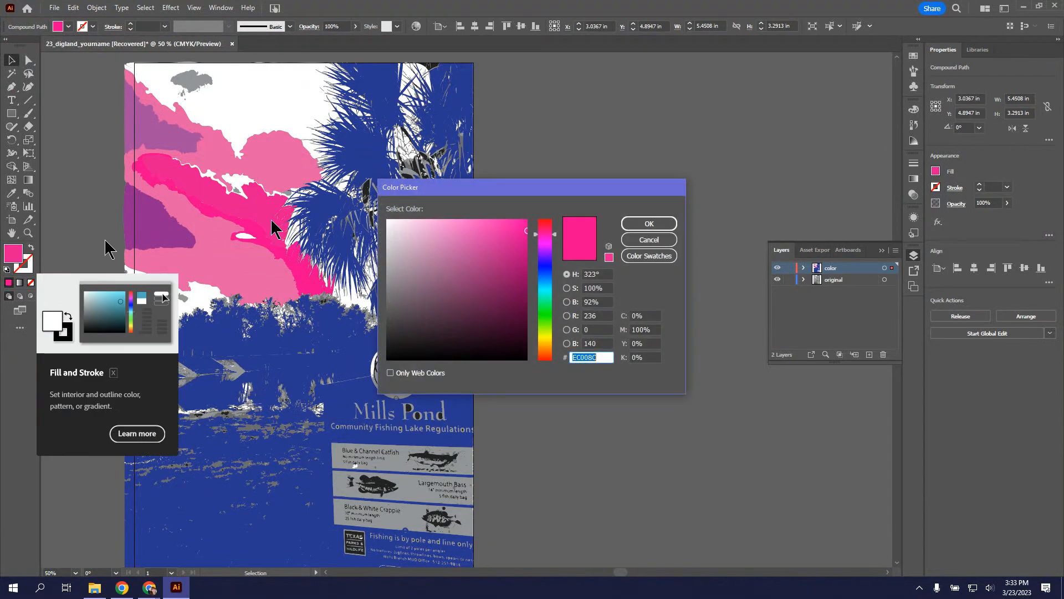
click(413, 223)
drag(415, 217, 424, 220)
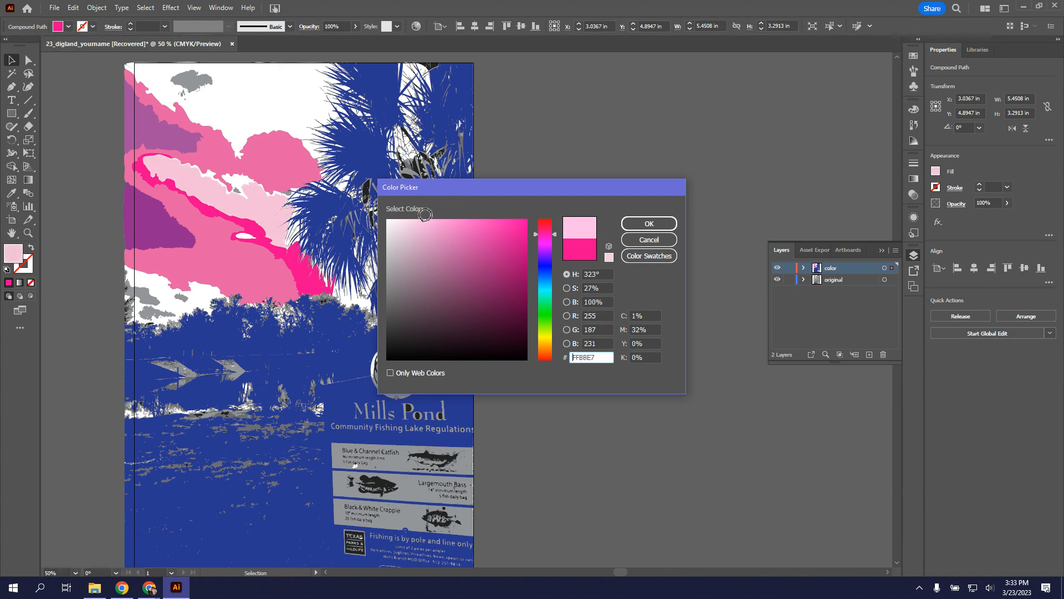
click(650, 222)
Step: Copy the small jagged white shape below the upper cloud from the original layer and paste it in place on the color layer
click(239, 182)
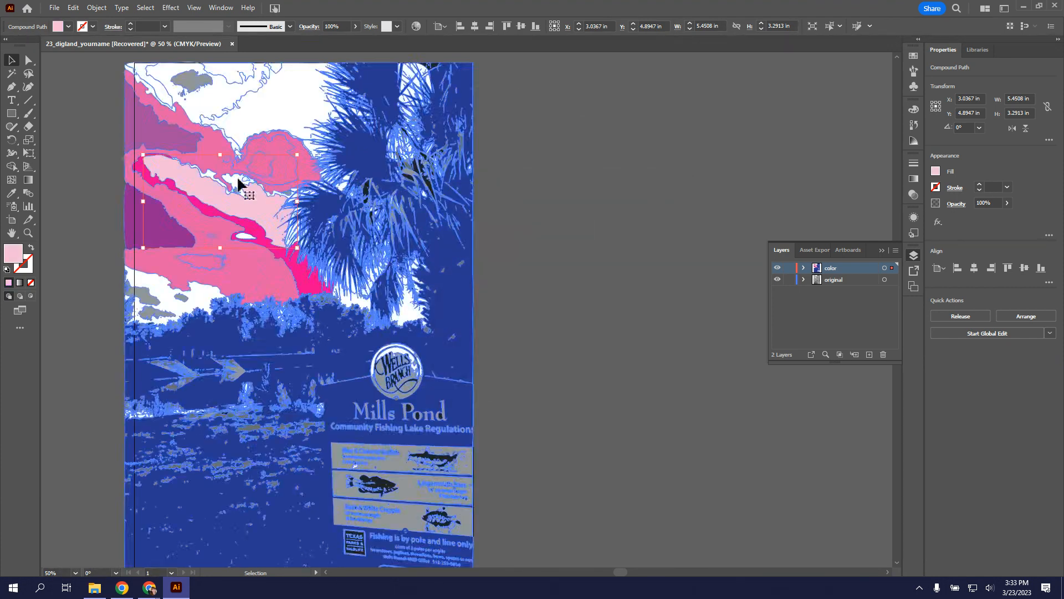
double_click(238, 182)
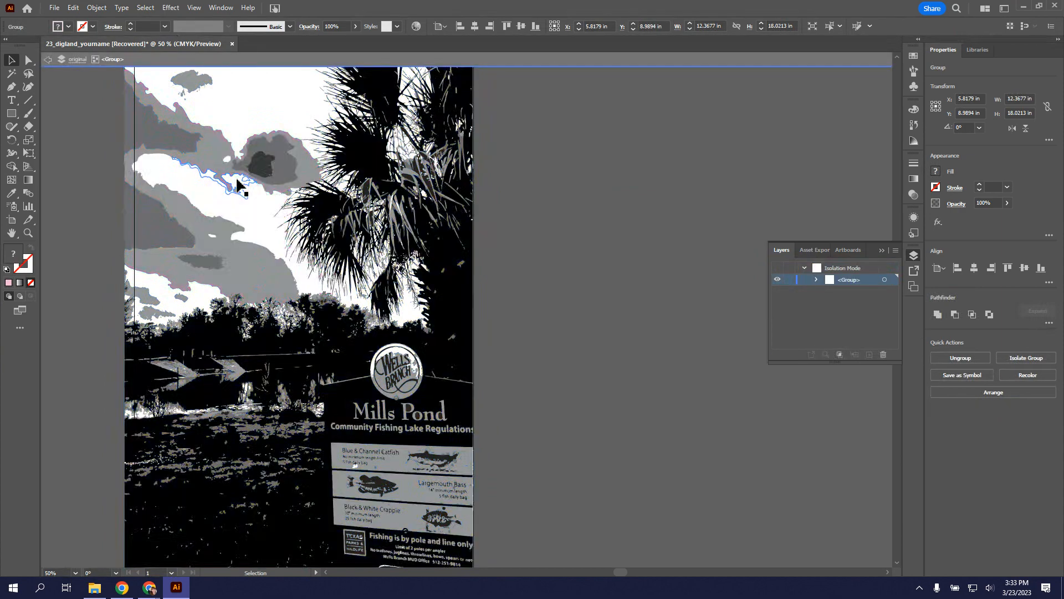
click(240, 185)
key(ctrl+c)
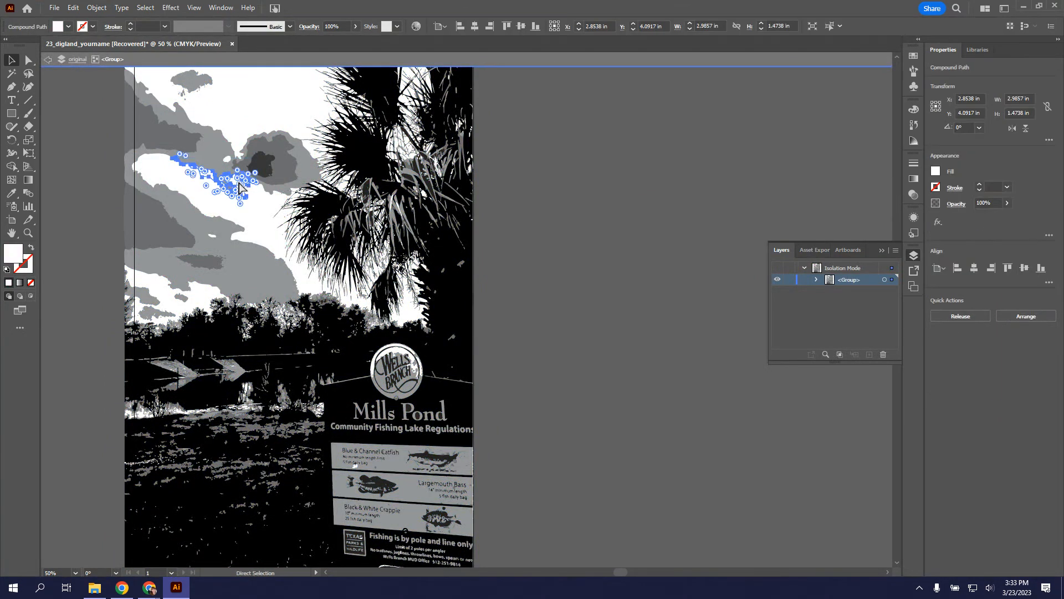
click(643, 272)
double_click(643, 276)
click(777, 267)
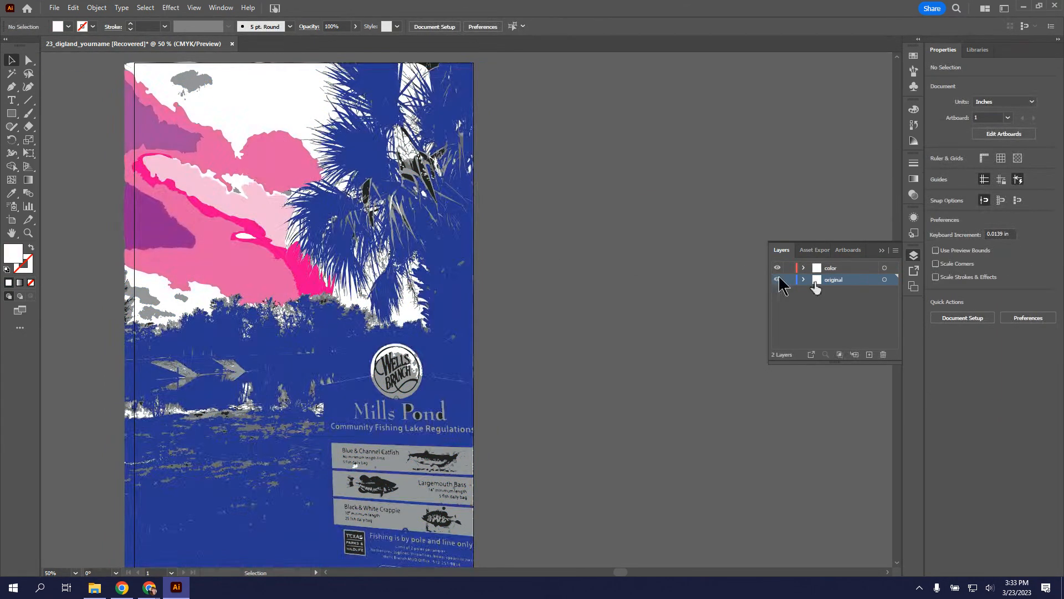
click(832, 268)
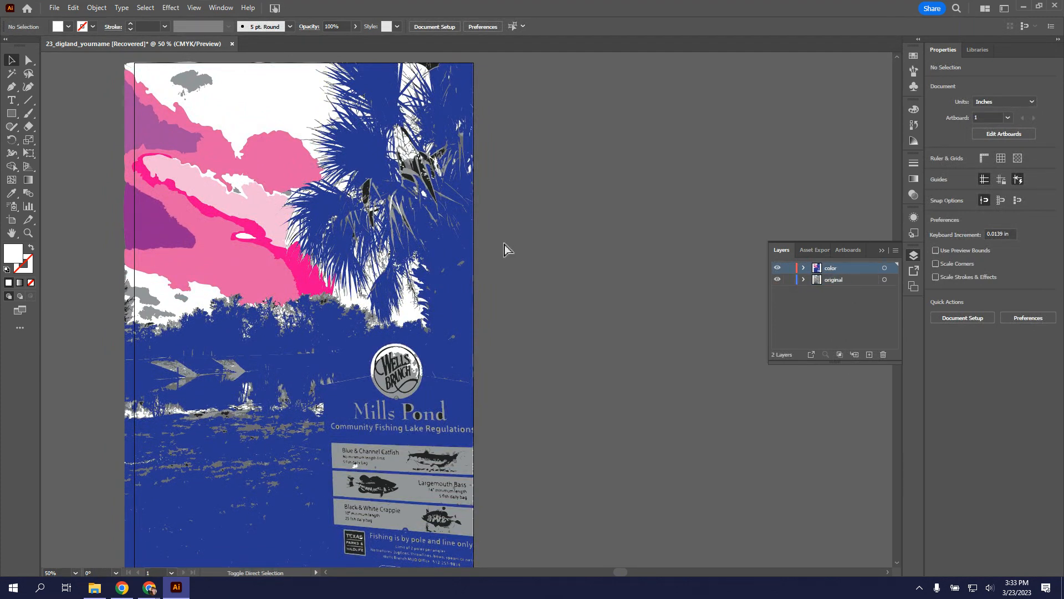
key(ctrl+z)
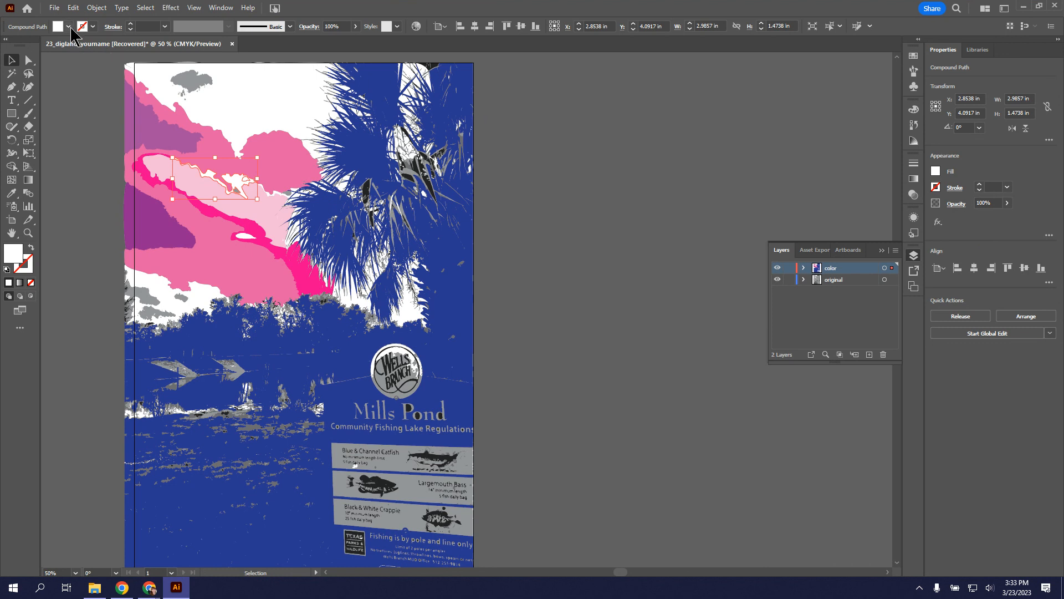
Step: Fill the small jagged shape with the red swatch beside CMYK Magenta and deselect it
click(68, 27)
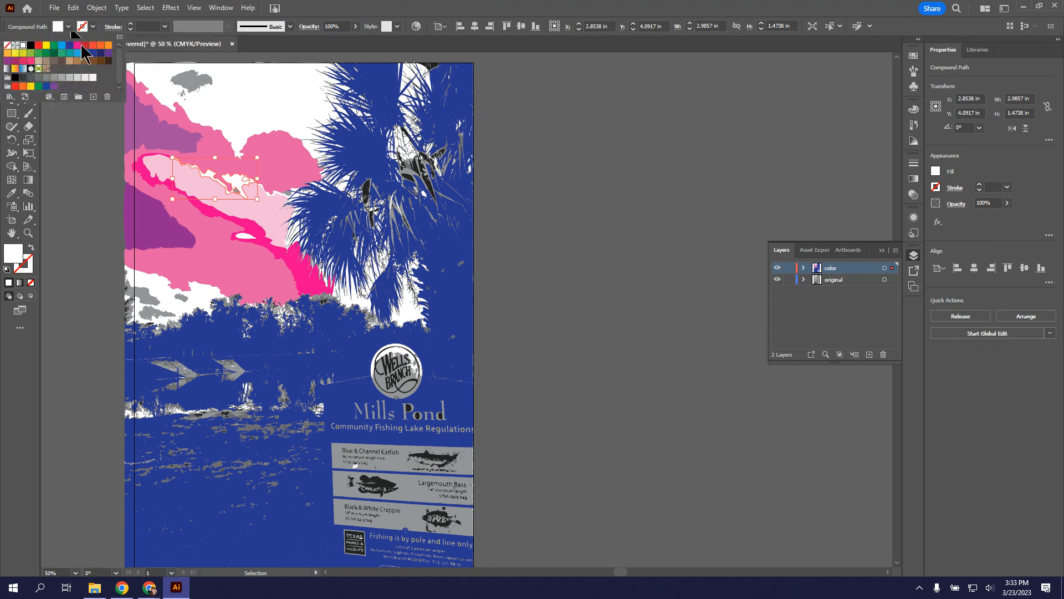
click(84, 45)
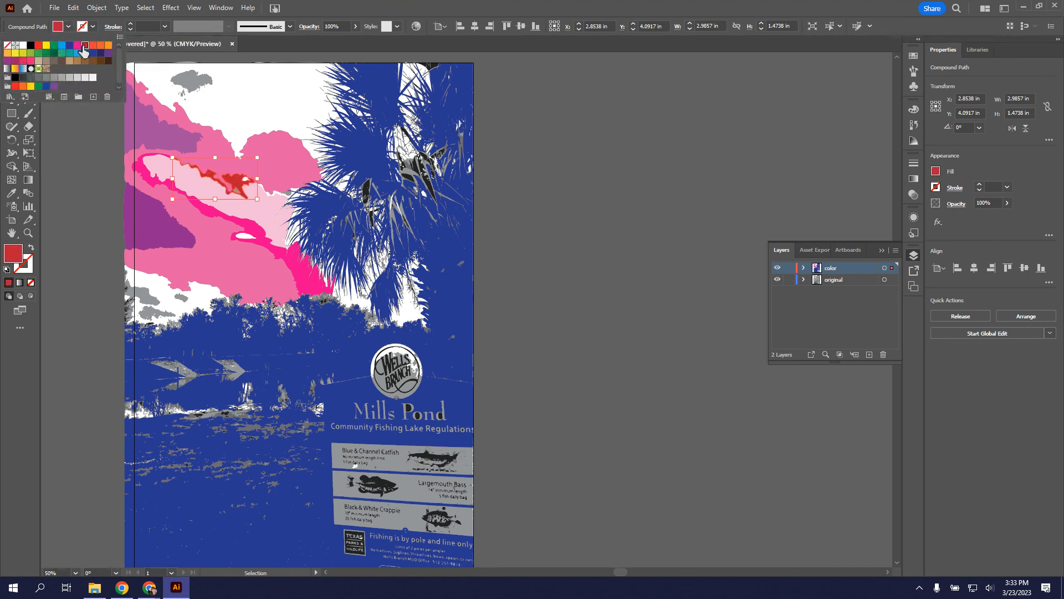
click(571, 224)
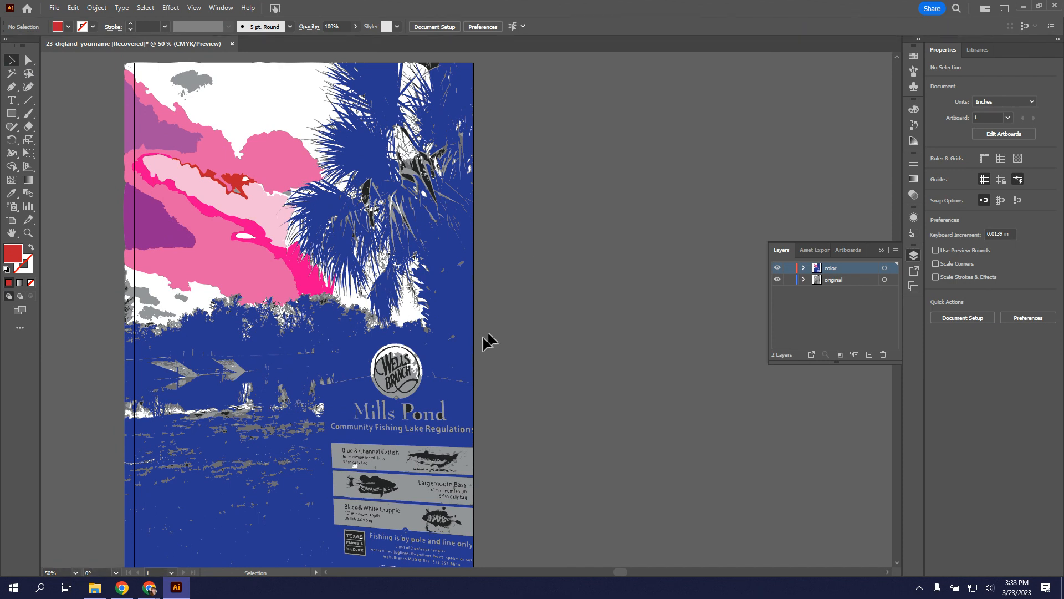
Step: Change the palm, tree and ground shape's fill to the darker navy blue swatch and deselect it
click(459, 312)
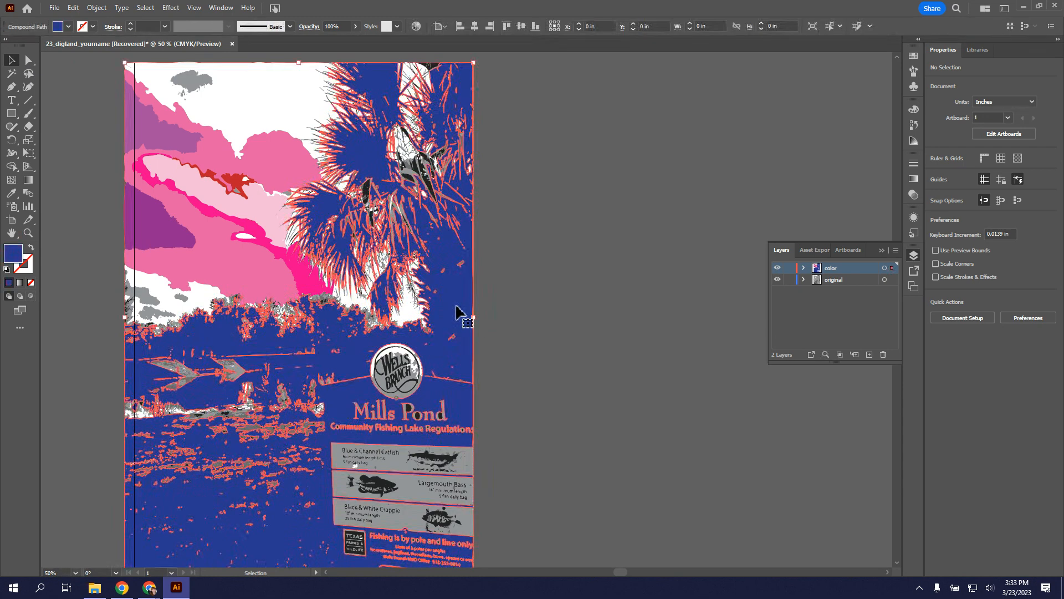
click(69, 27)
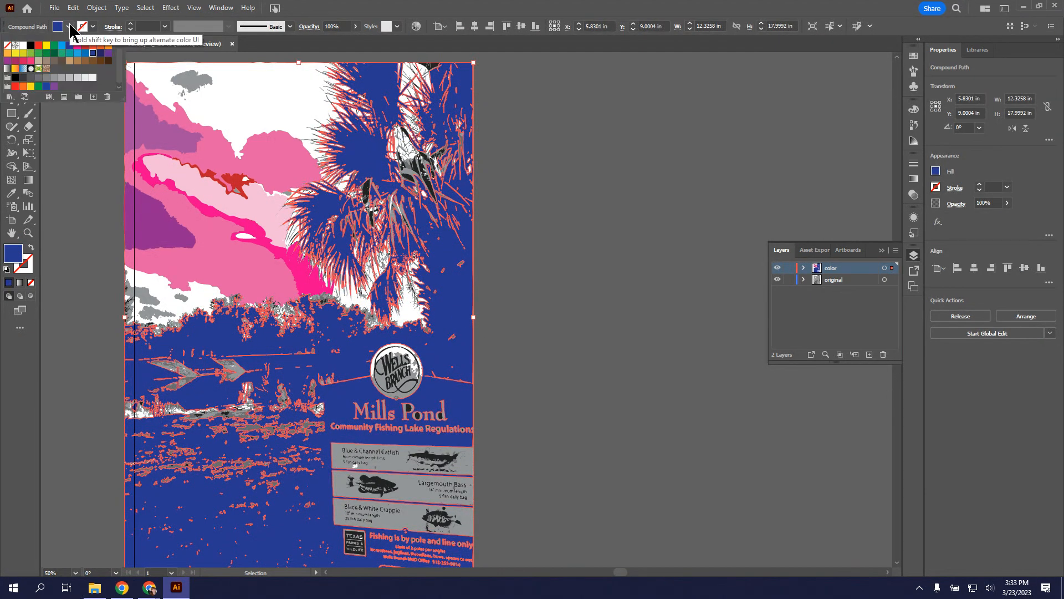
click(100, 52)
click(97, 149)
click(96, 150)
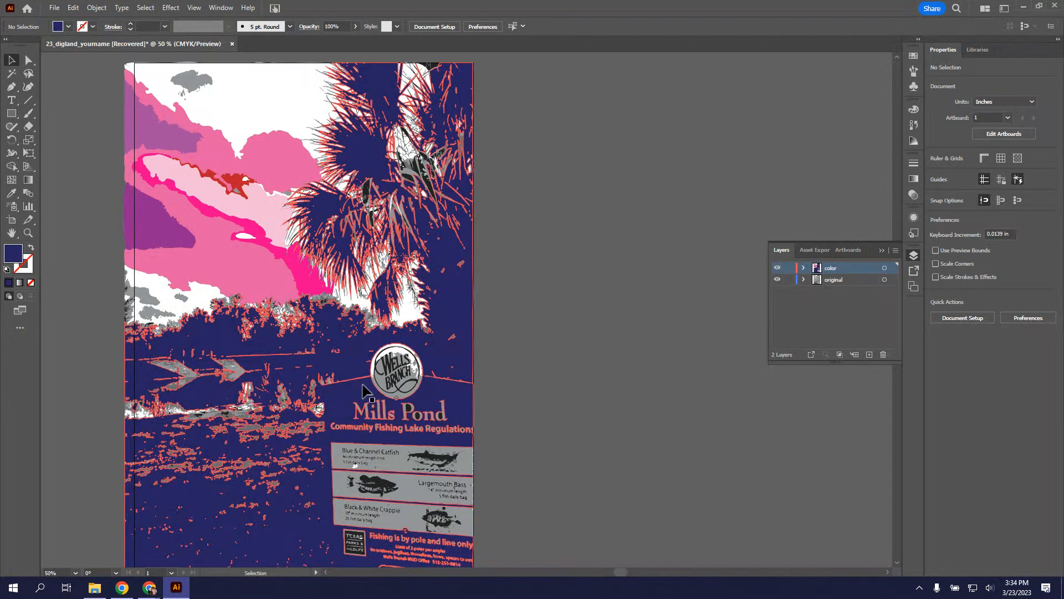
Step: Expand the color layer to list the shapes it contains
scroll(344, 388, down, 1)
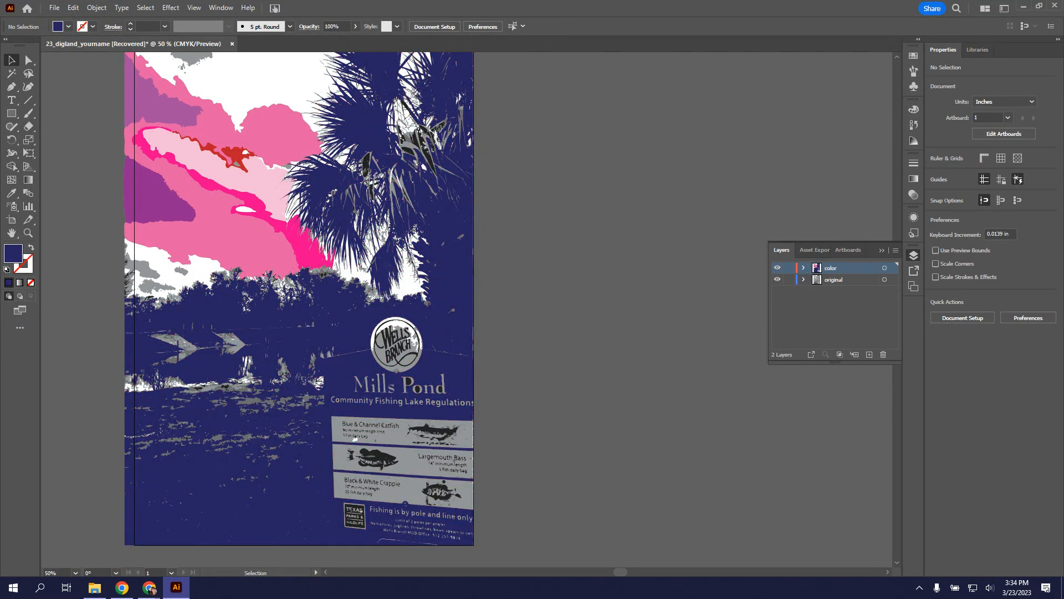
click(803, 267)
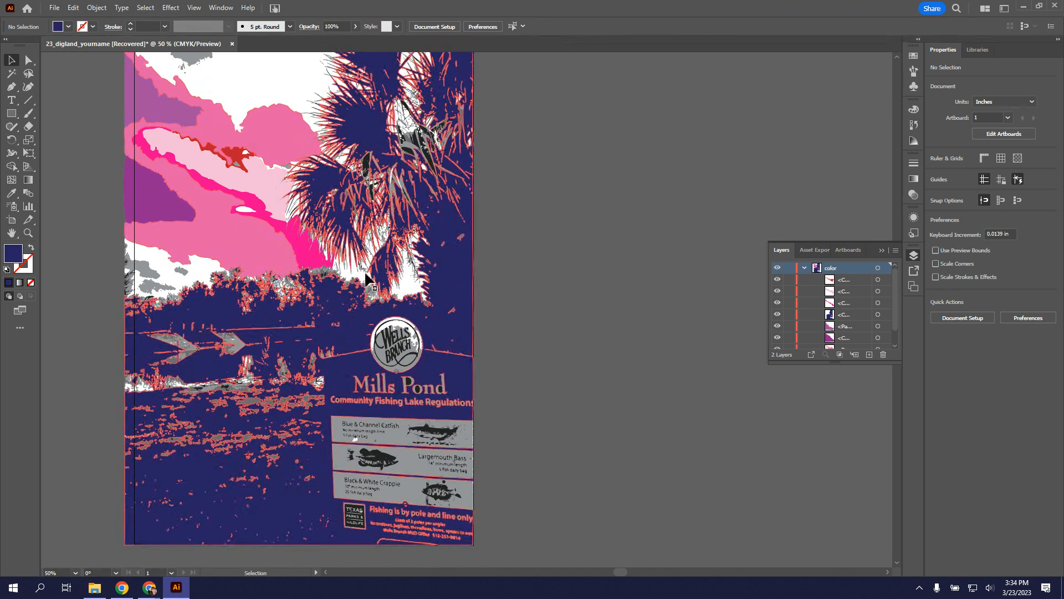
scroll(549, 236, up, 1)
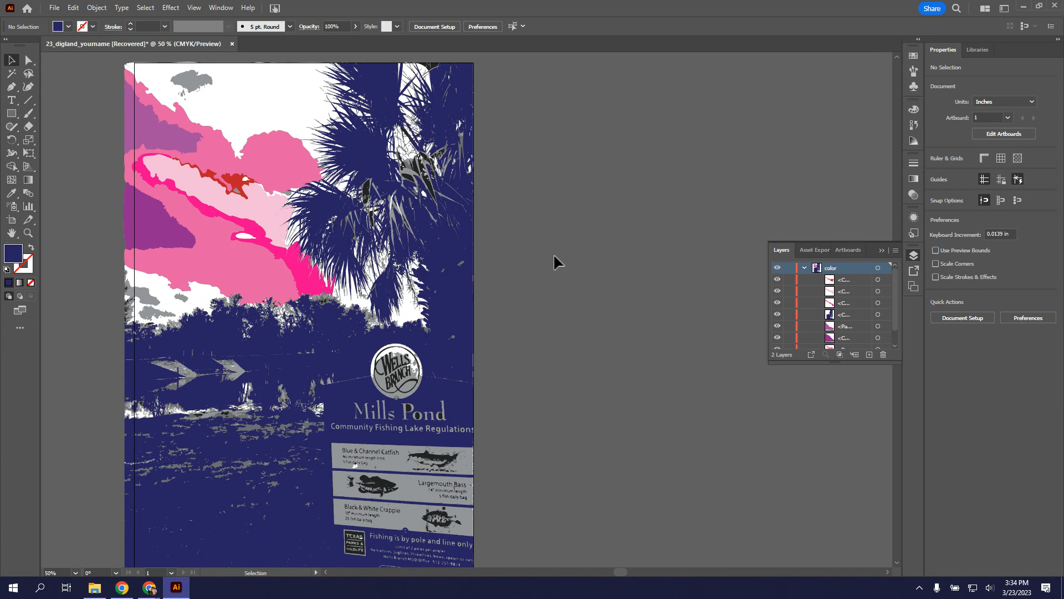
Step: Copy the white sky shape beside the palm's upper fronds from the original layer and paste it in place on the color layer
double_click(270, 106)
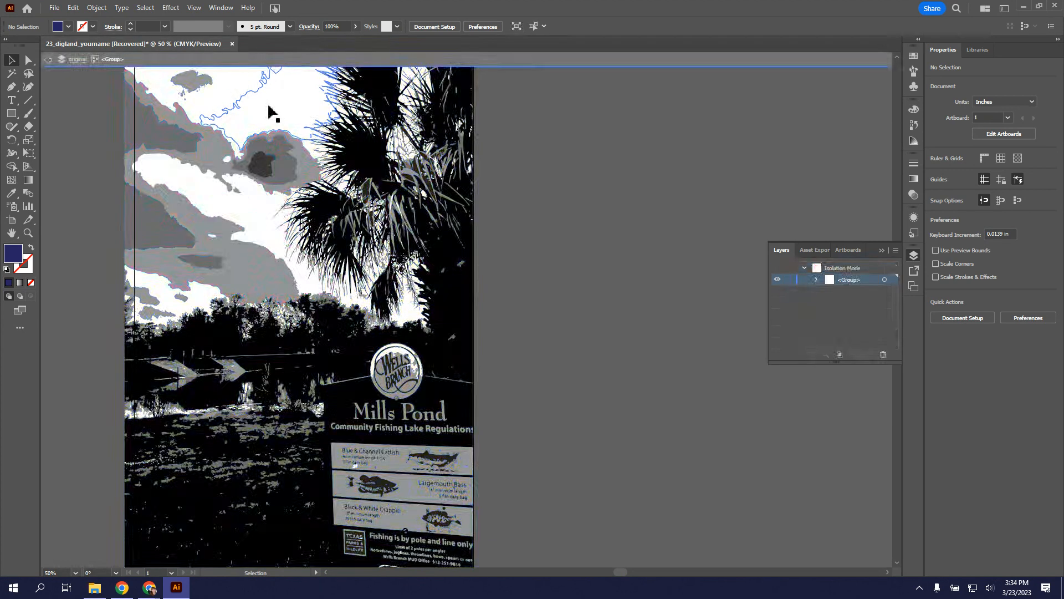
click(279, 108)
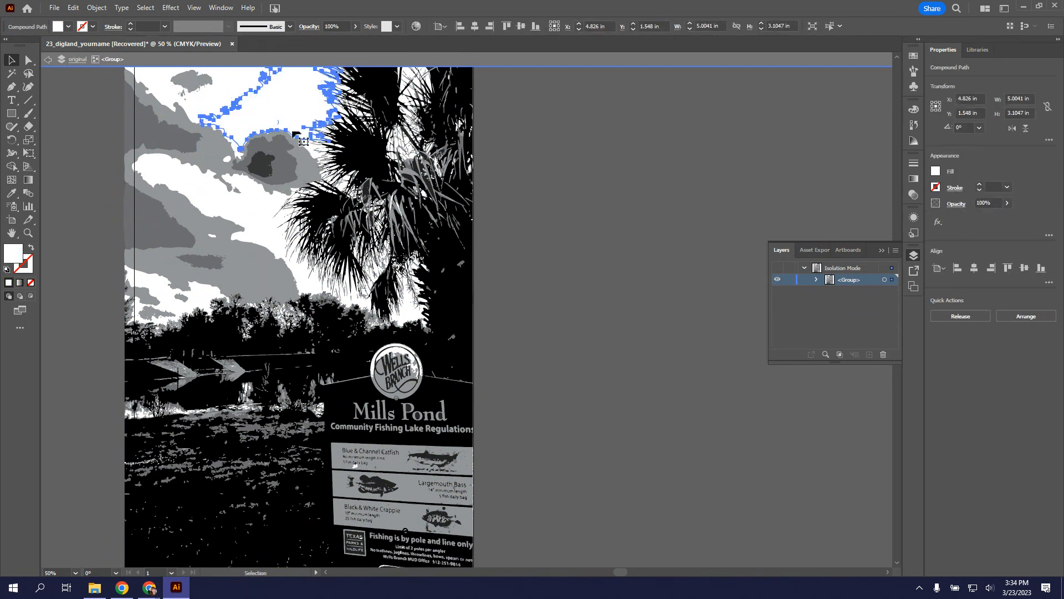
double_click(574, 305)
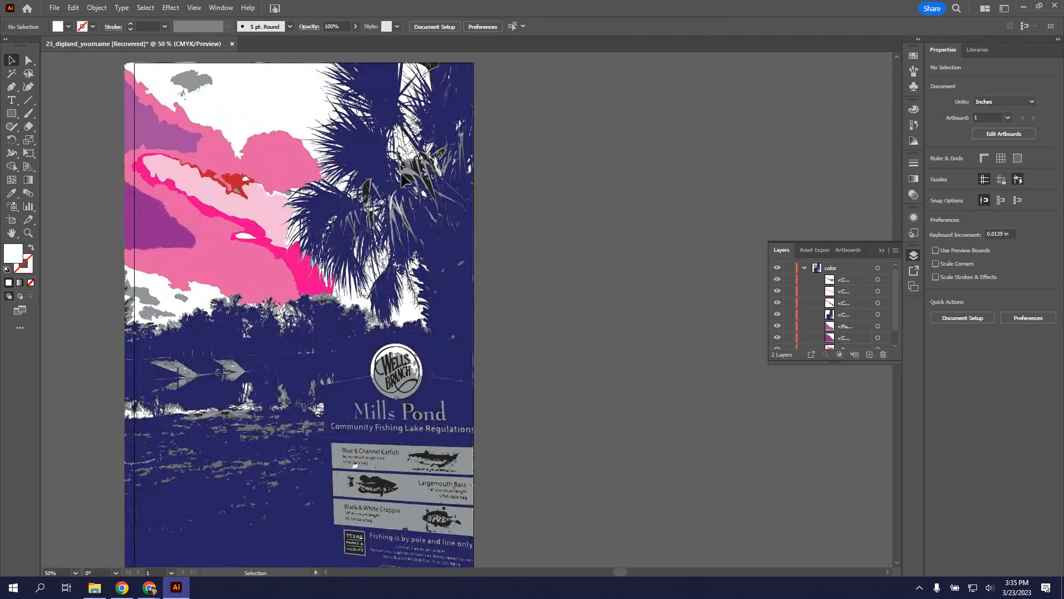
click(842, 268)
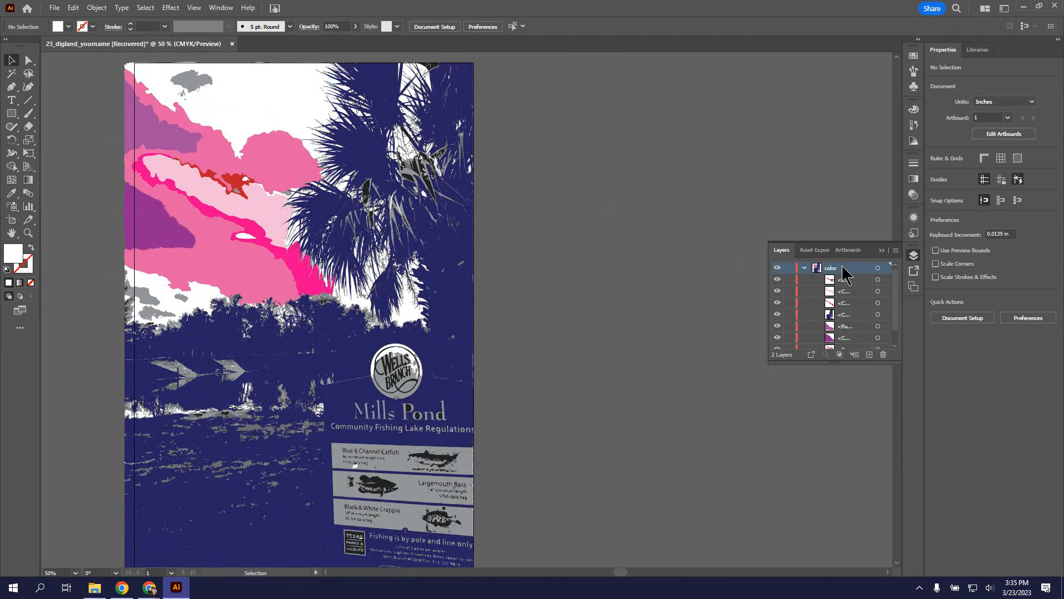
key(ctrl+f)
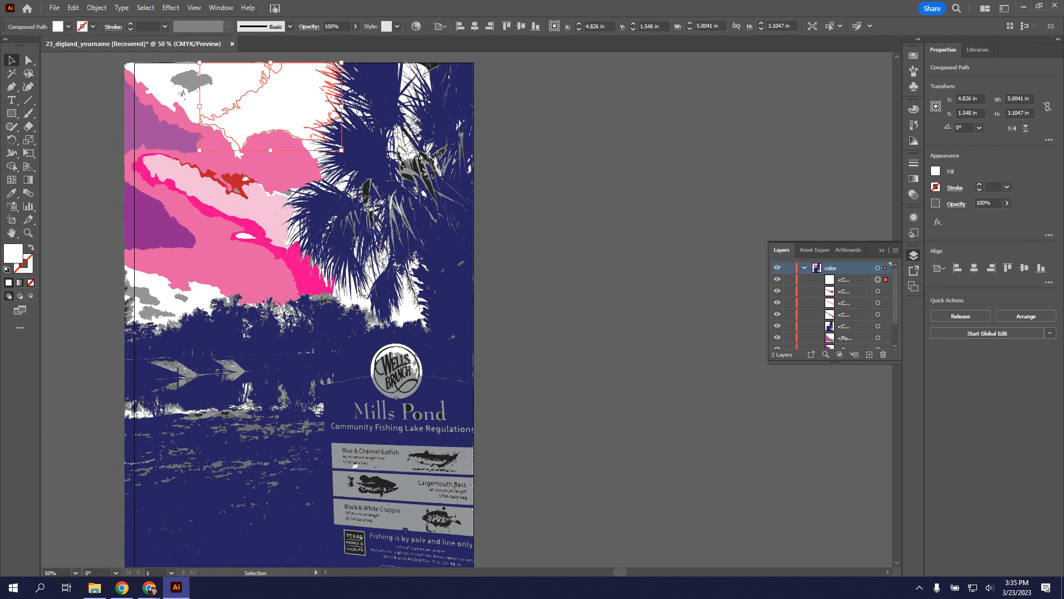
Step: Fill the pasted sky shape with the light pink sampled from the band between the clouds and deselect it
click(11, 194)
click(258, 209)
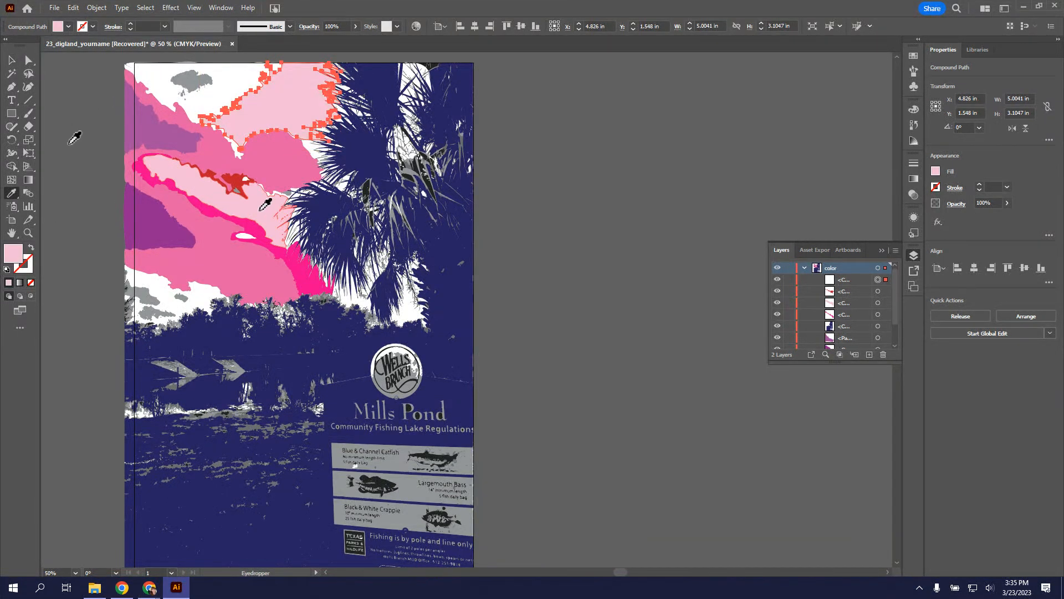
click(11, 59)
click(88, 147)
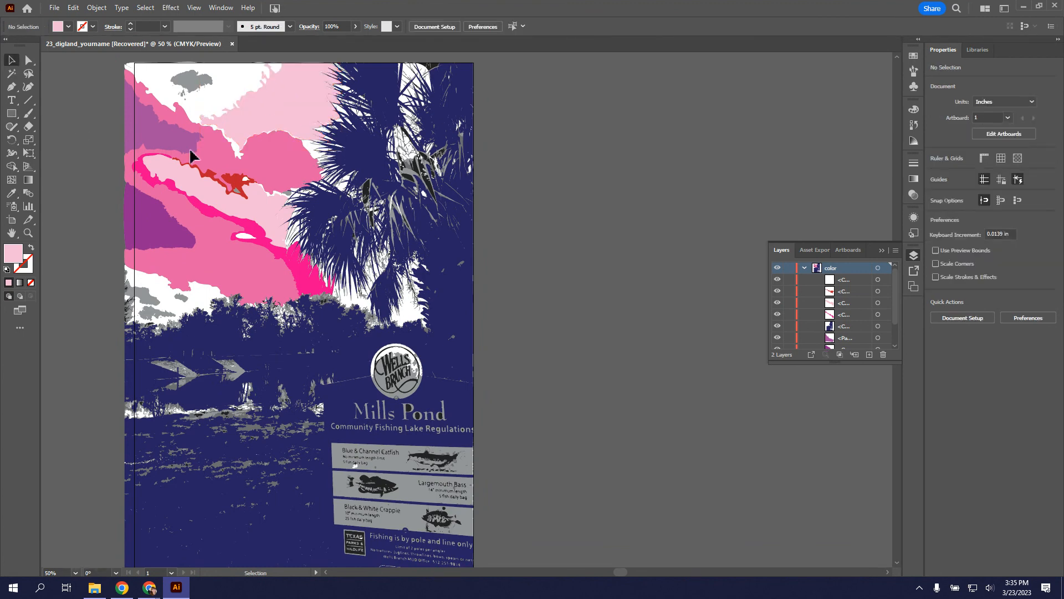
Step: Copy the white sky shape surrounding the small gray cloud from the original layer and paste it in place on the color layer
double_click(233, 152)
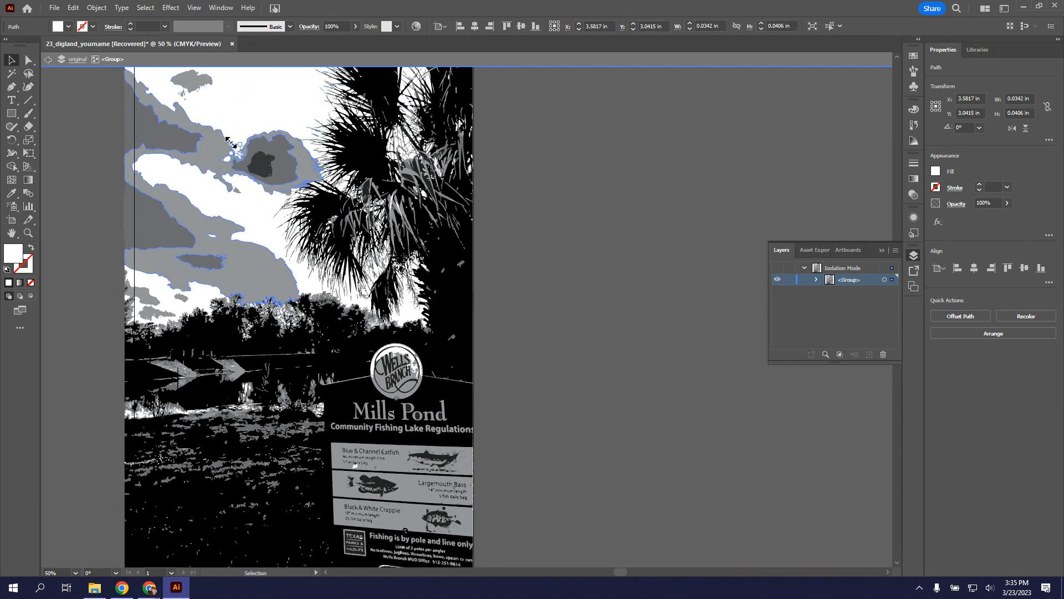
click(210, 99)
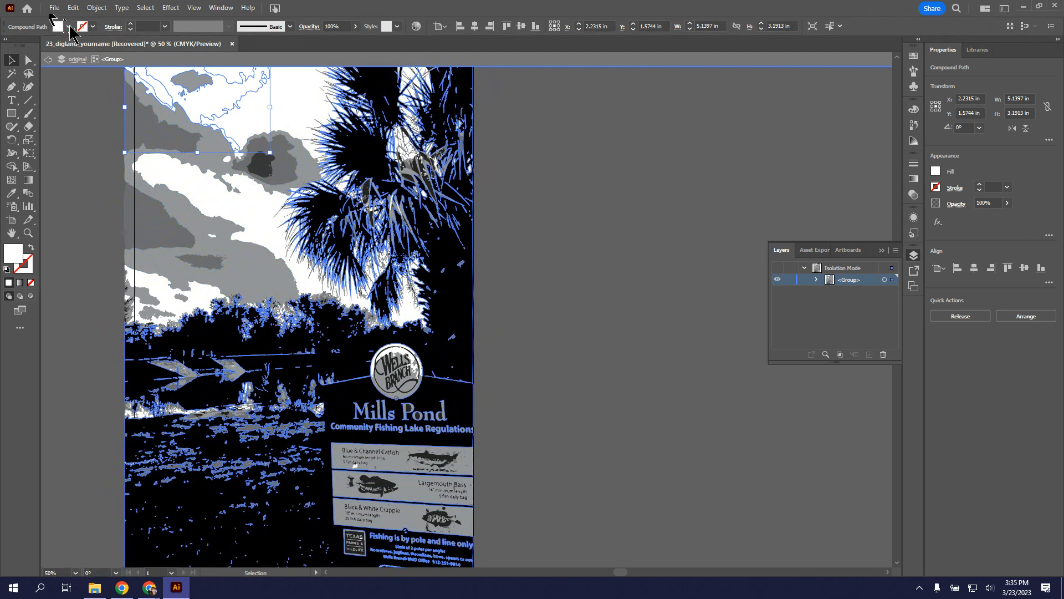
key(a)
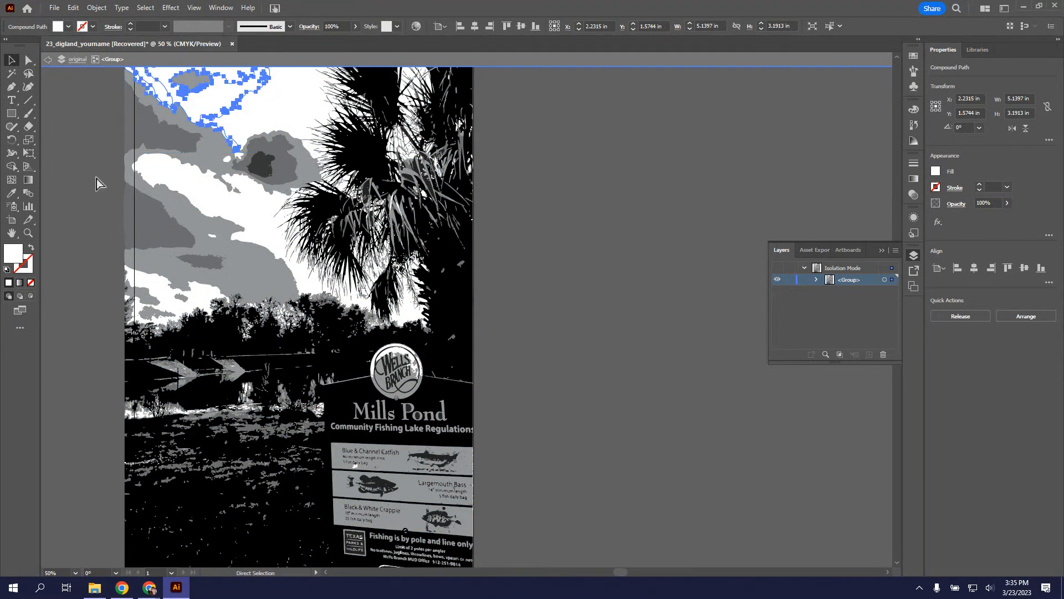
double_click(100, 194)
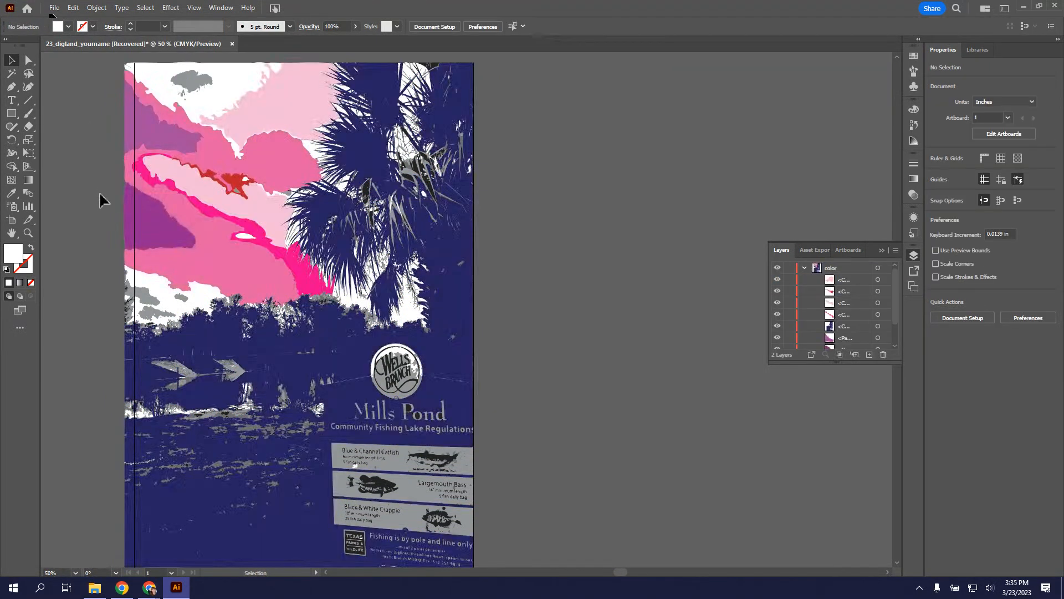
click(849, 268)
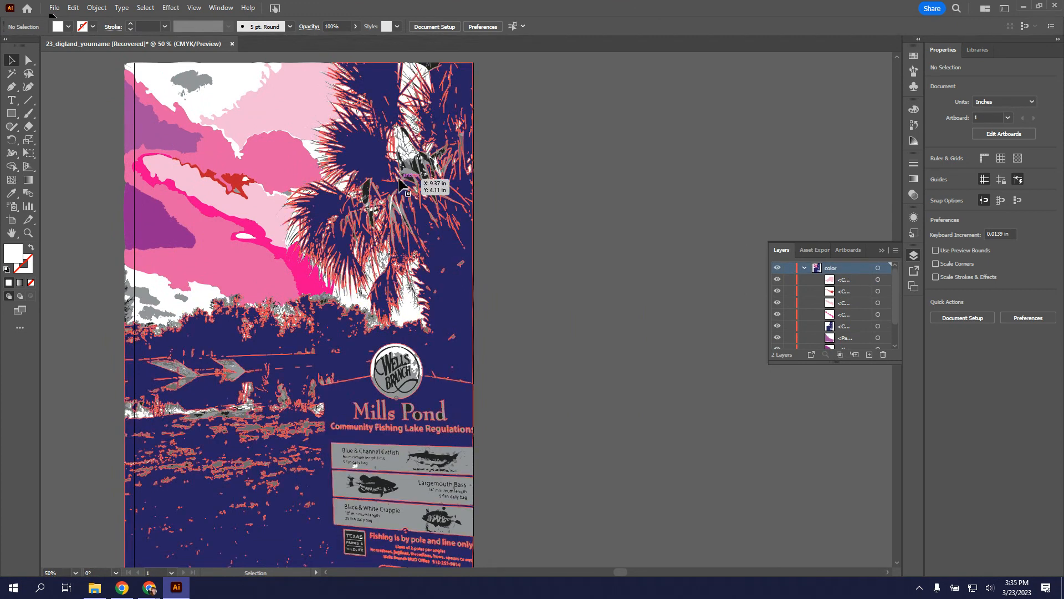
key(ctrl+f)
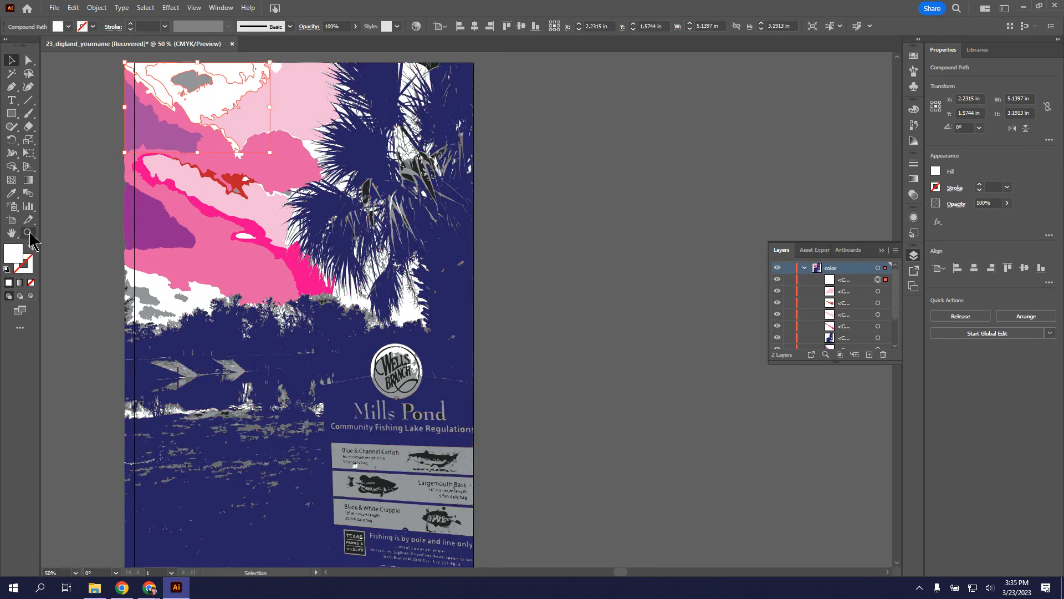
Step: Fill the sky shape around the small gray cloud with the hot pink sampled beside the lower palm fronds and deselect it
click(11, 193)
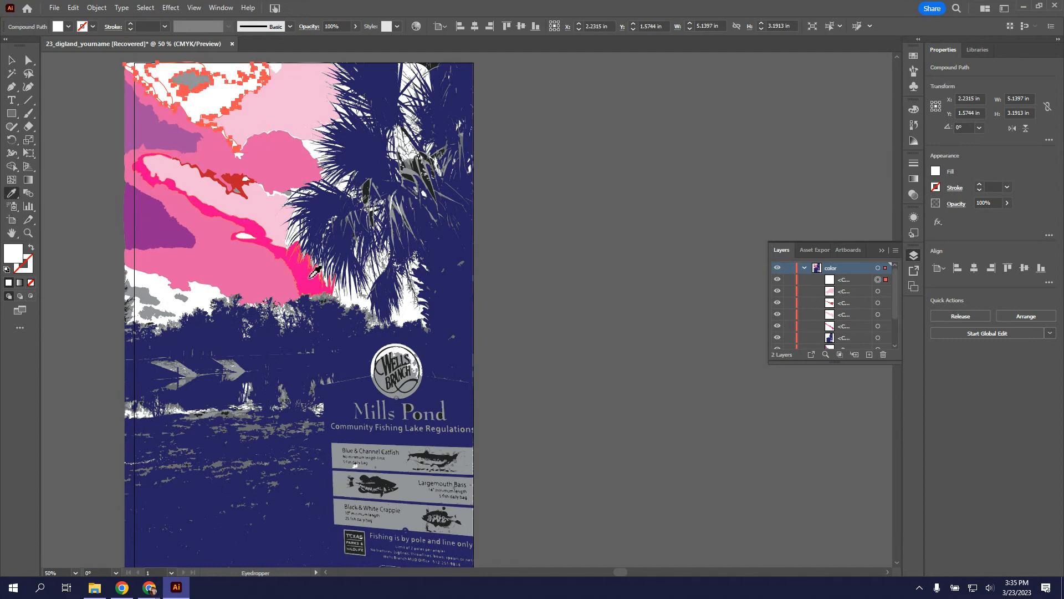
click(313, 273)
click(11, 60)
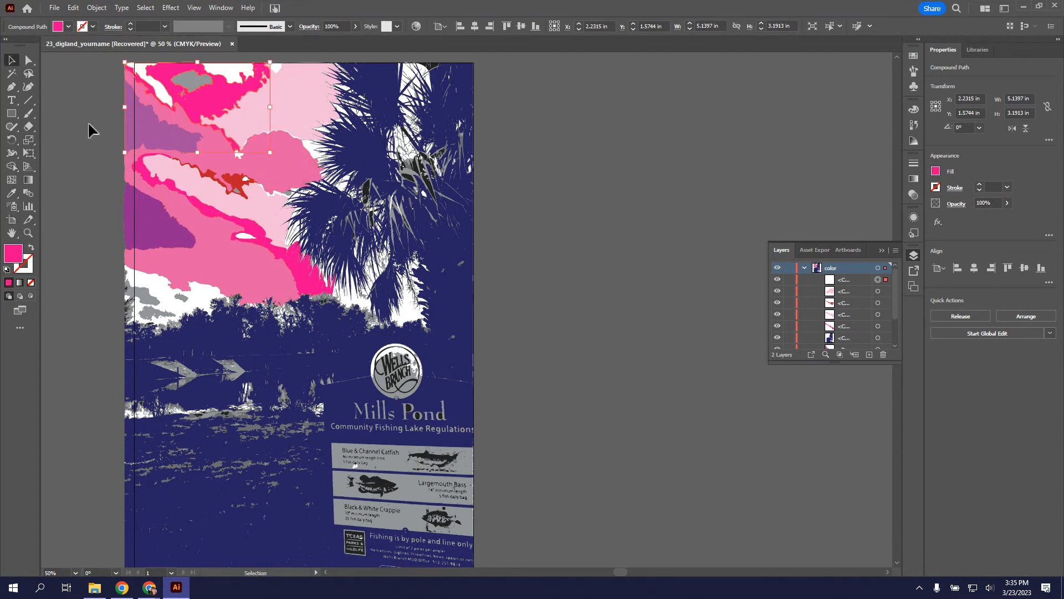
click(89, 130)
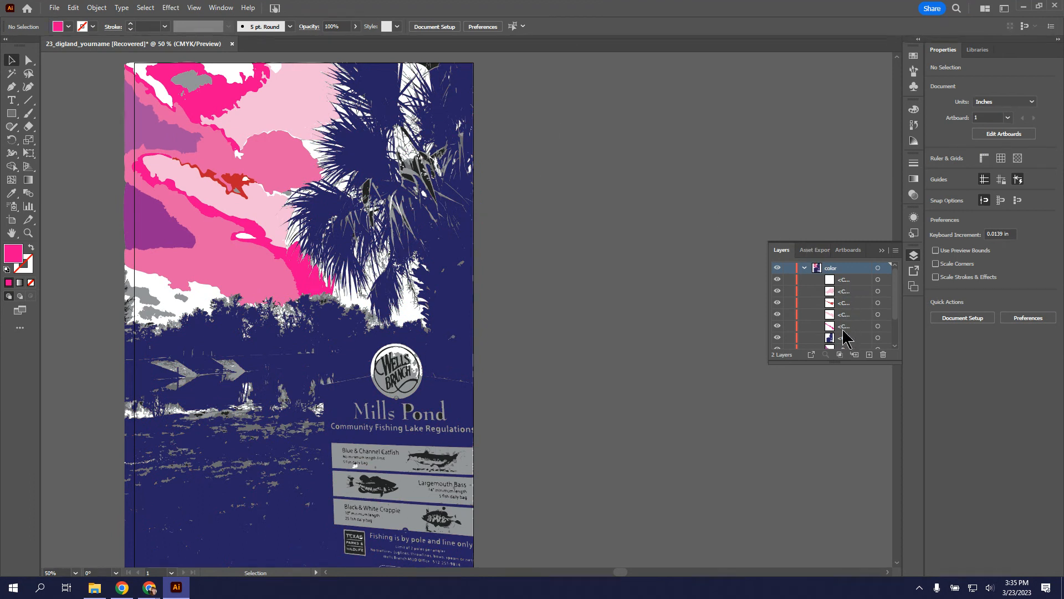
Step: Select the pink cloud and both purple cloud shapes through the color layer's object list and clear the selection
scroll(851, 305, down, 2)
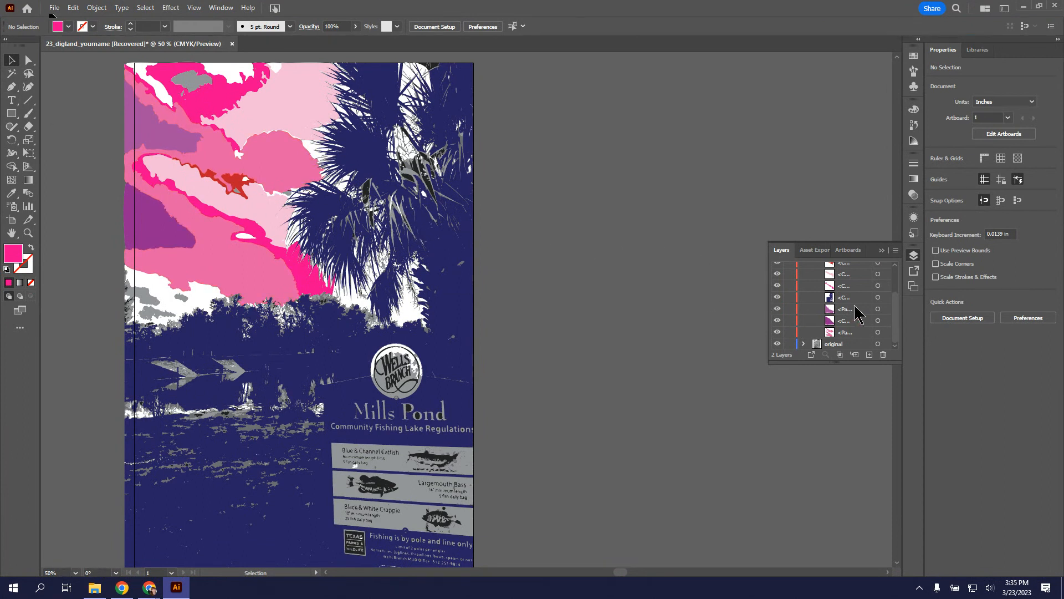
click(877, 333)
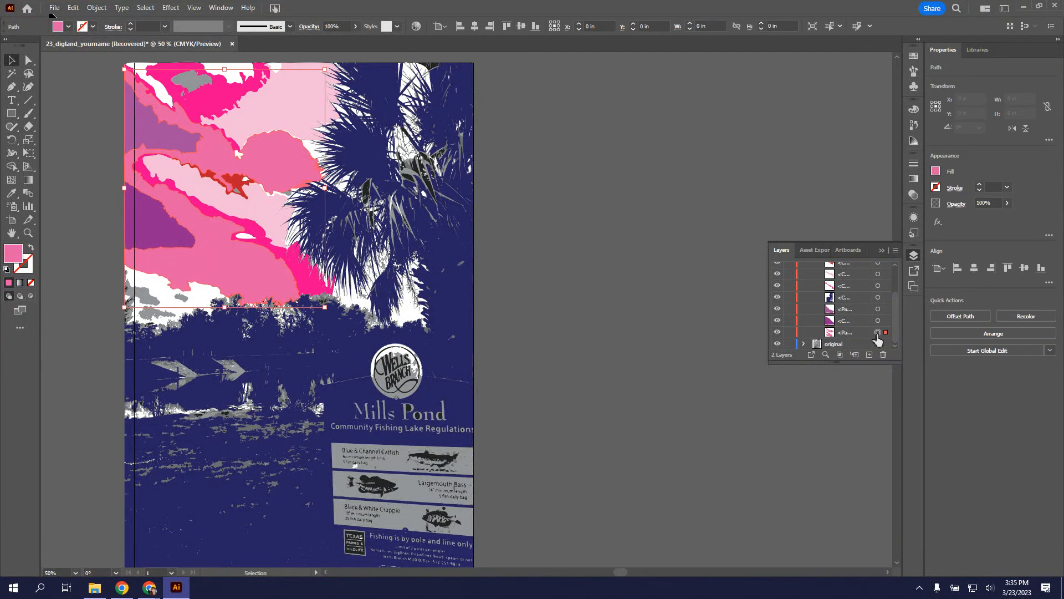
scroll(866, 319, up, 3)
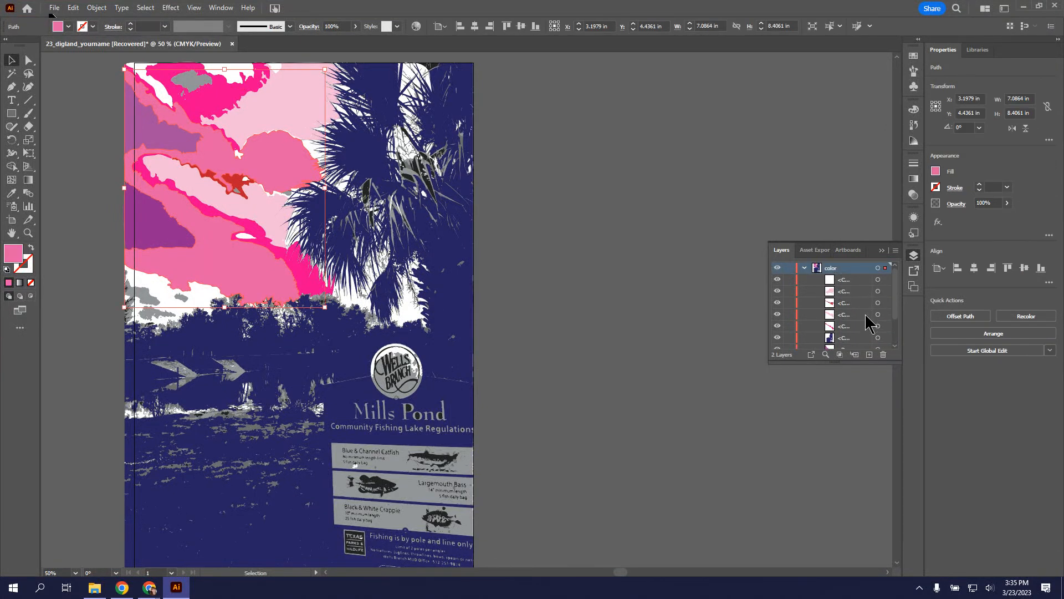
scroll(873, 328, down, 3)
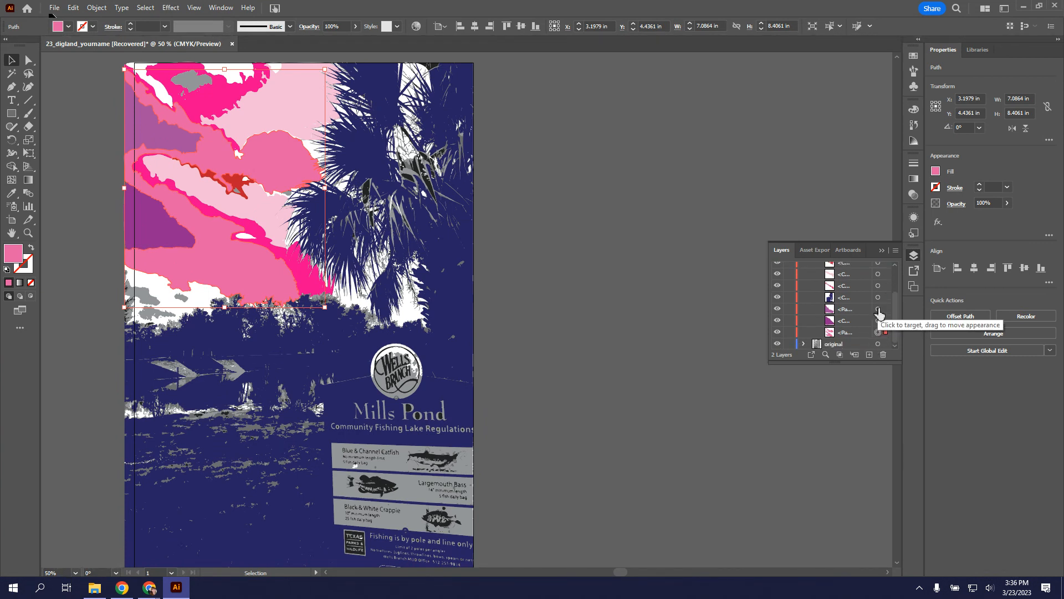
shift+click(878, 309)
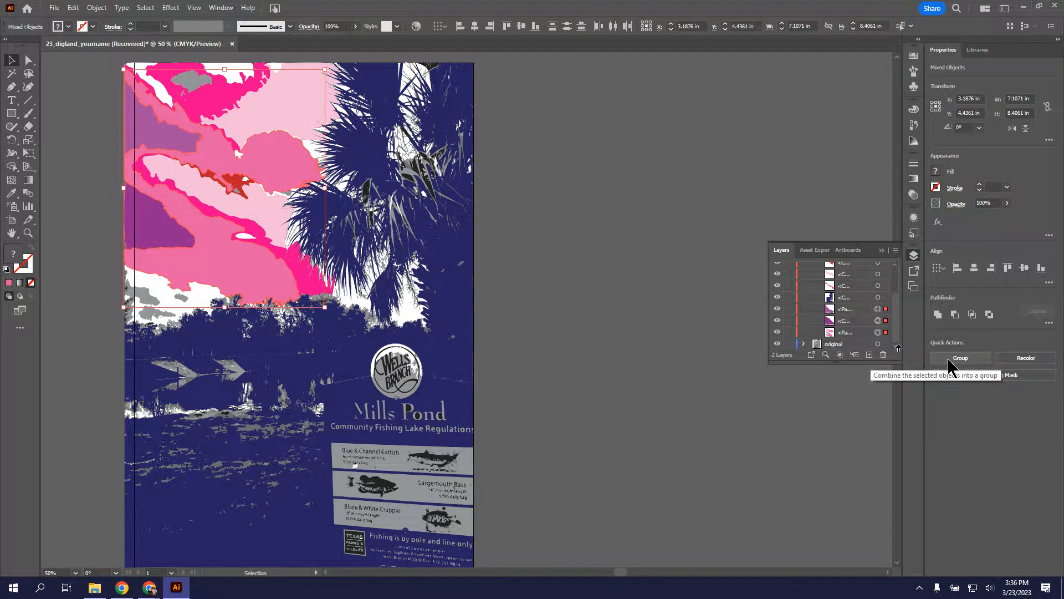
click(97, 8)
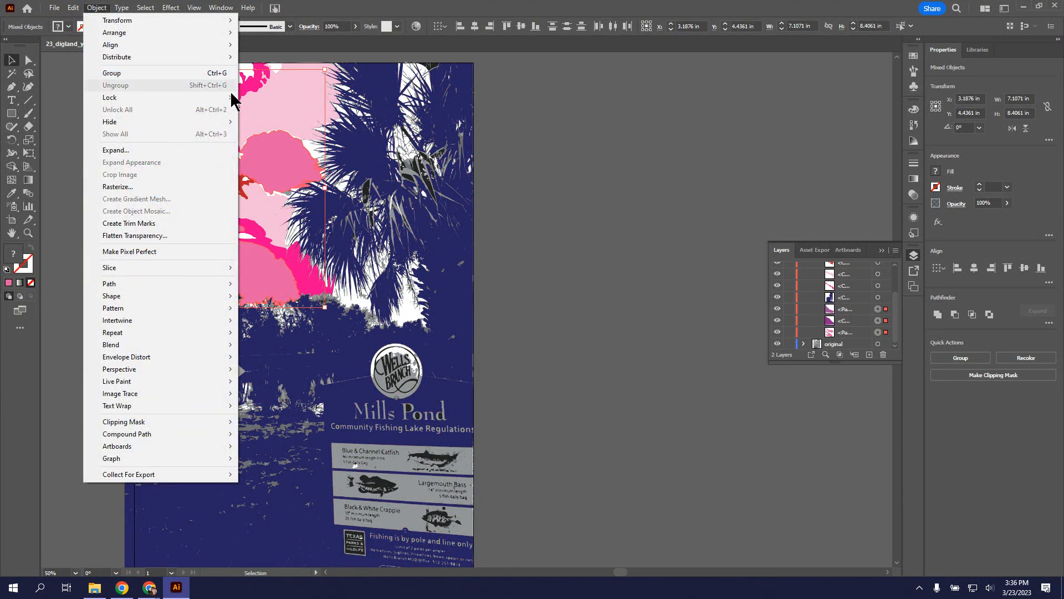
click(657, 190)
click(651, 195)
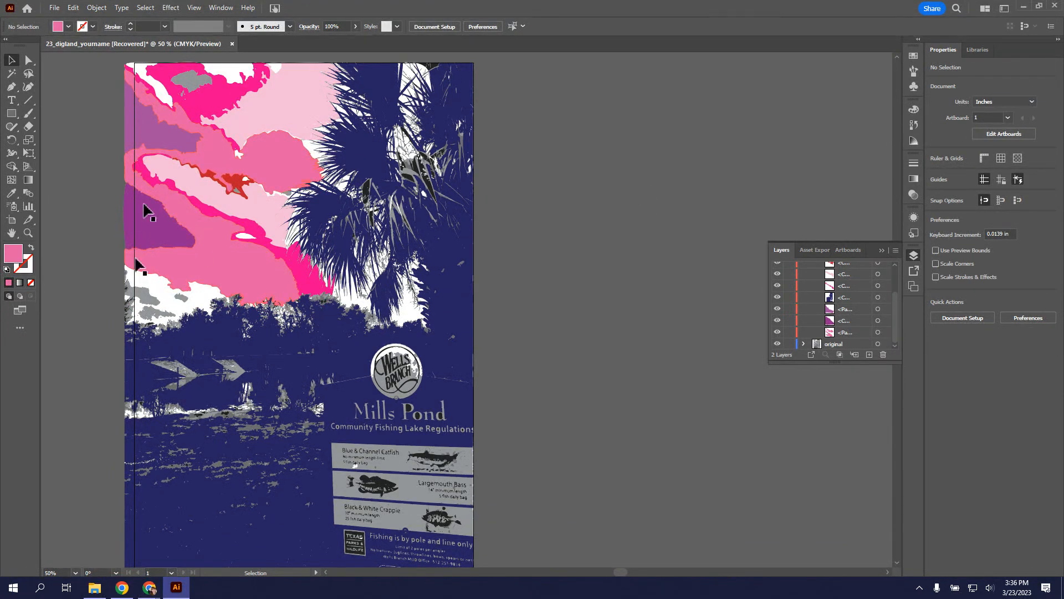
Step: Select several cloud and sky shapes together directly on the artwork, starting with the lower purple cloud, and clear the selection
click(146, 242)
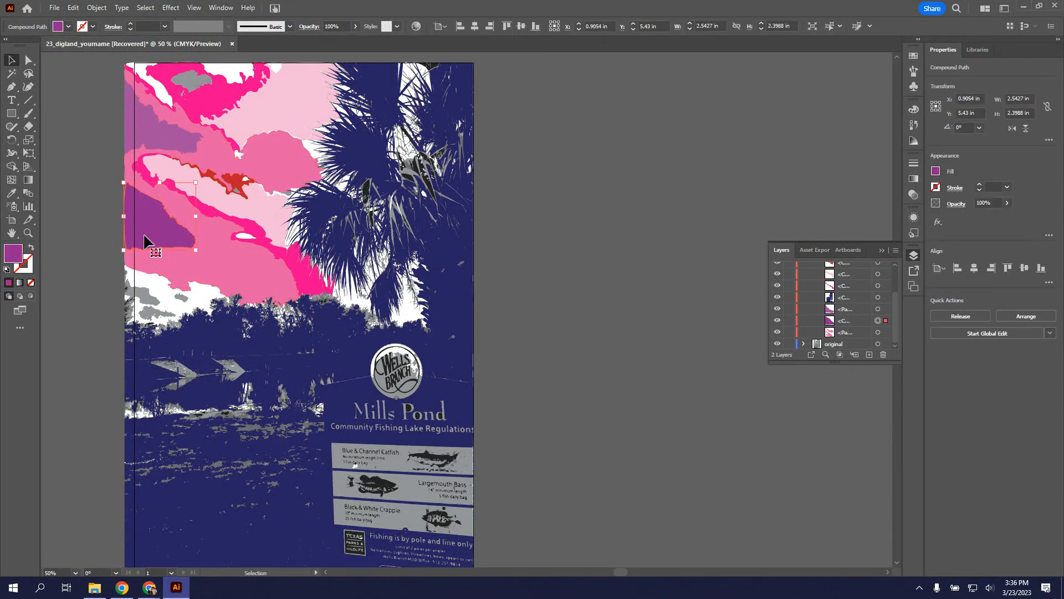
shift+click(222, 265)
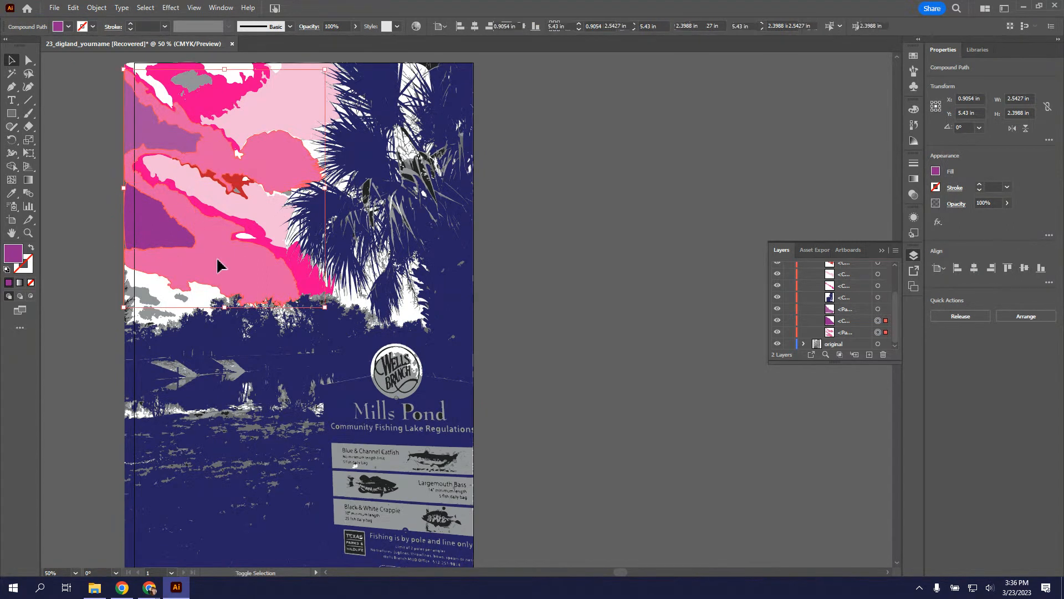
shift+click(281, 259)
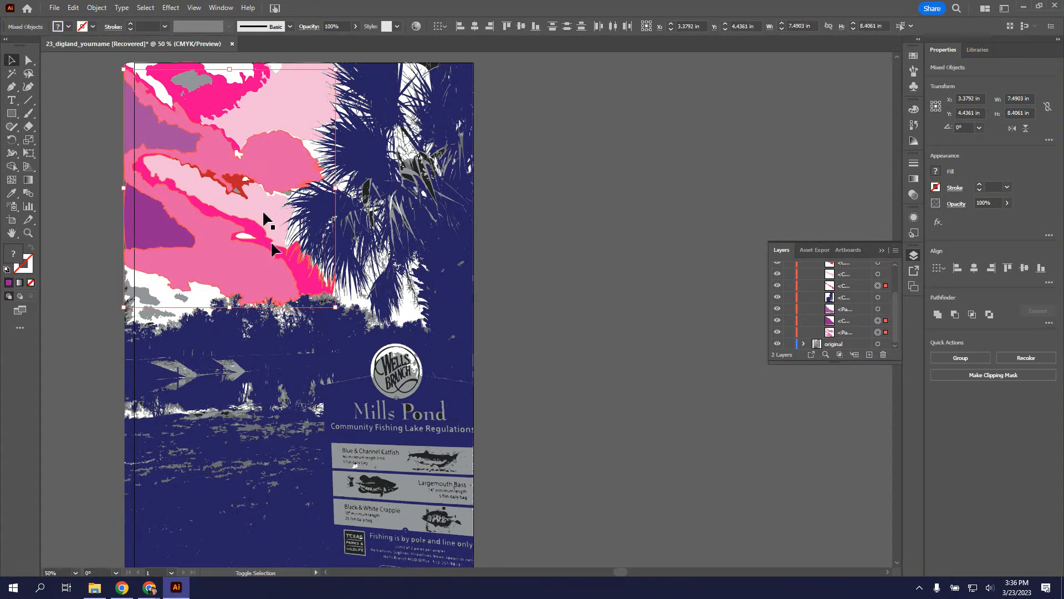
shift+click(282, 175)
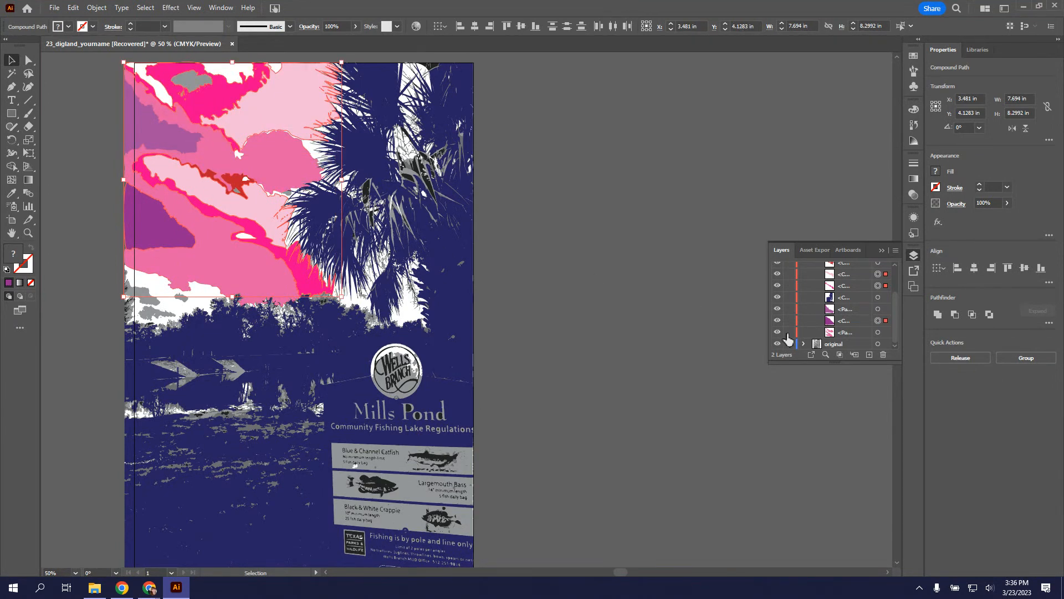
click(602, 317)
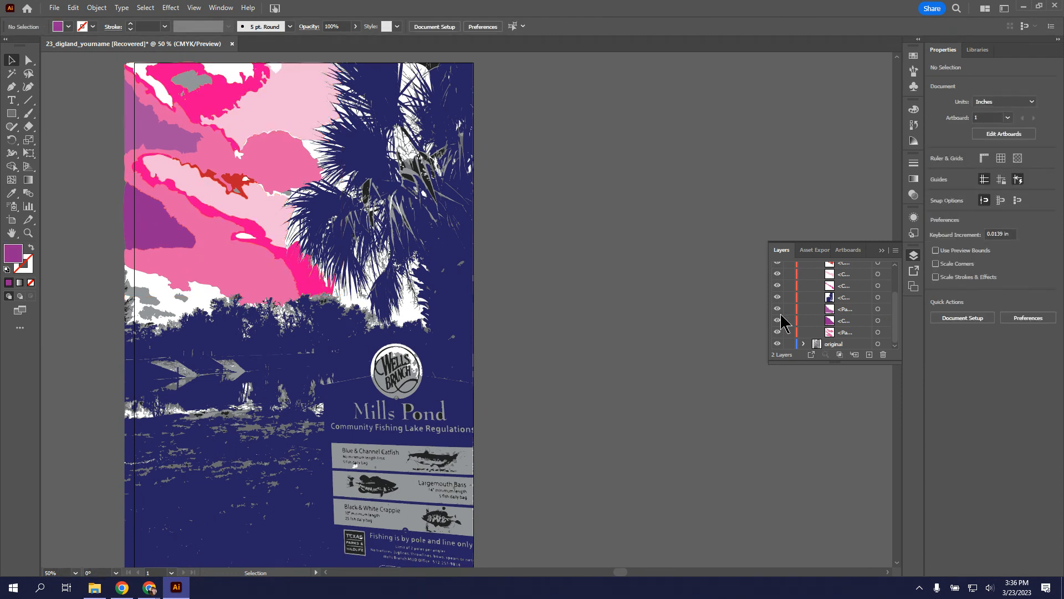
Step: Collapse the color layer's object list and lock the original layer
scroll(781, 314, up, 5)
click(805, 268)
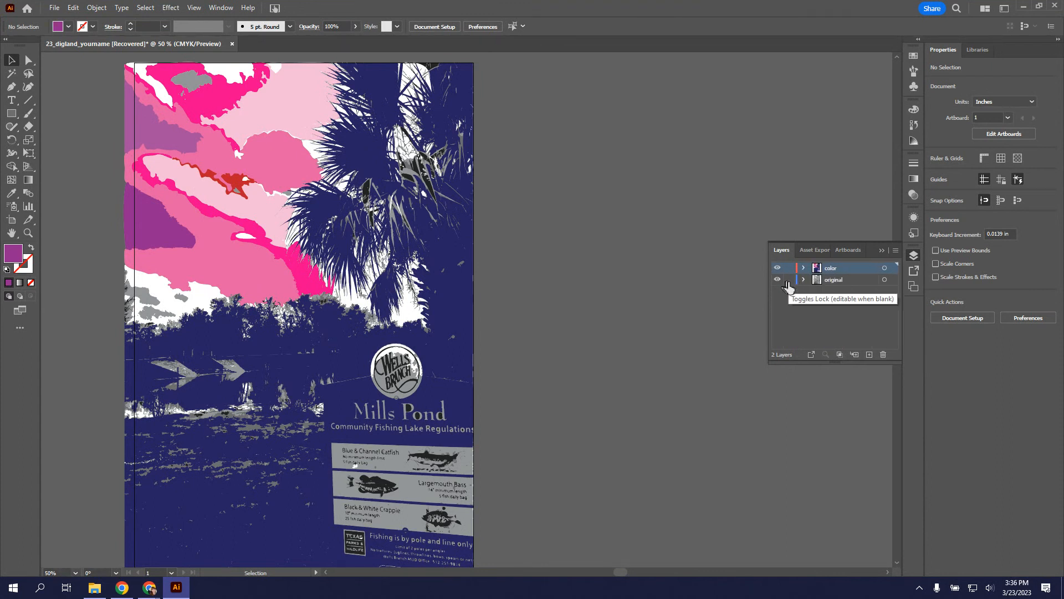
click(789, 280)
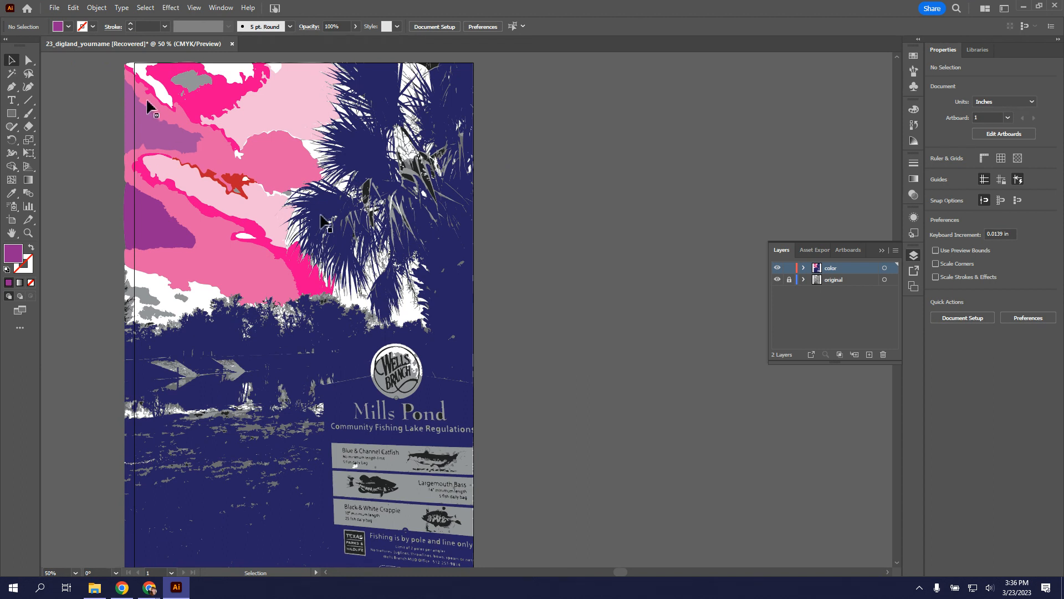
Step: Select all the colored sky and cloud shapes together with a selection marquee, leaving out the navy shape, and clear the selection
drag(96, 67, 224, 188)
drag(265, 273, 266, 275)
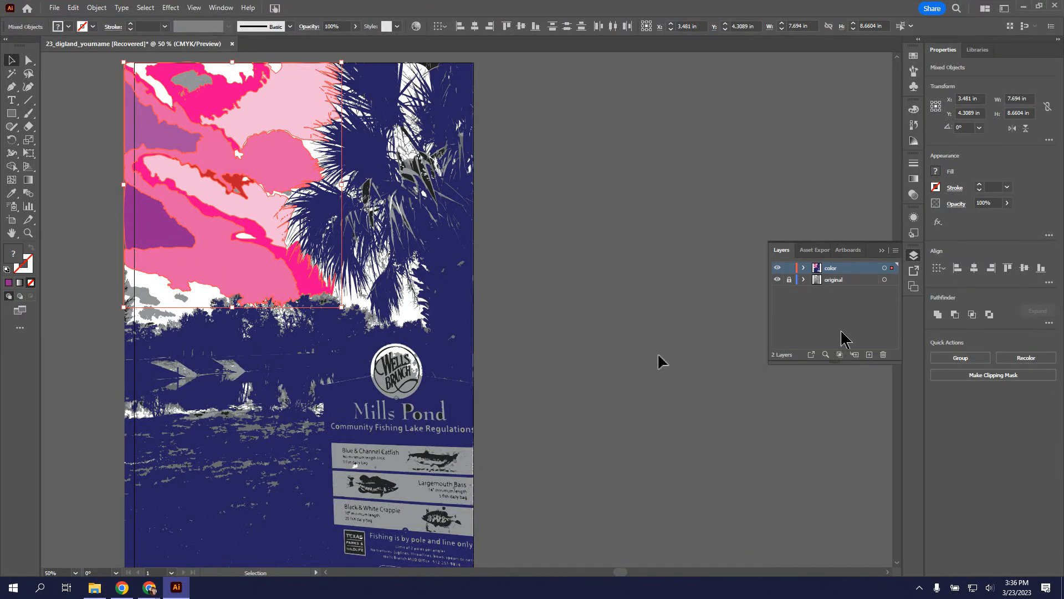
click(567, 323)
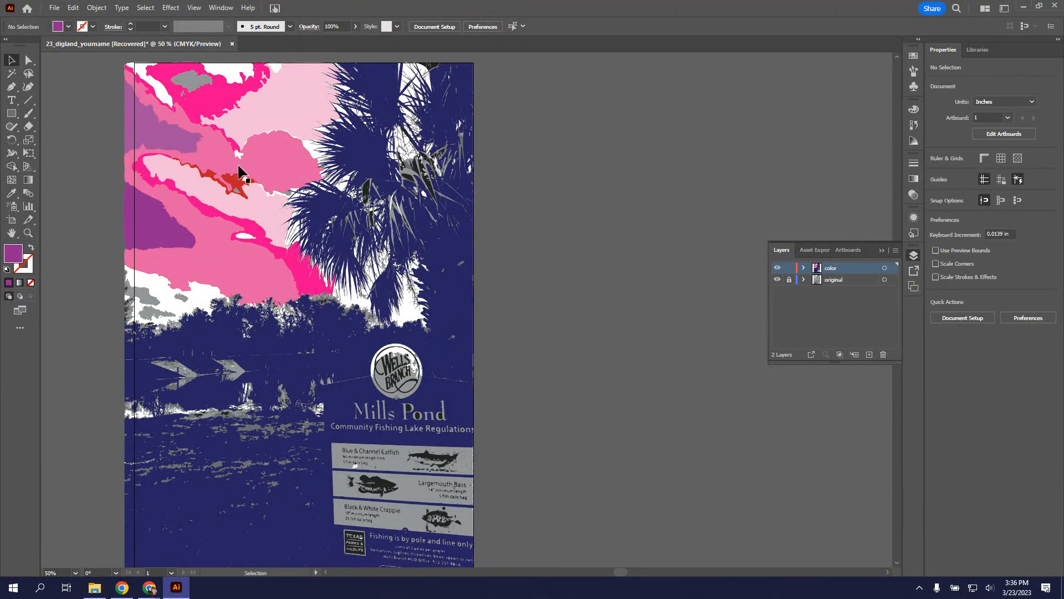